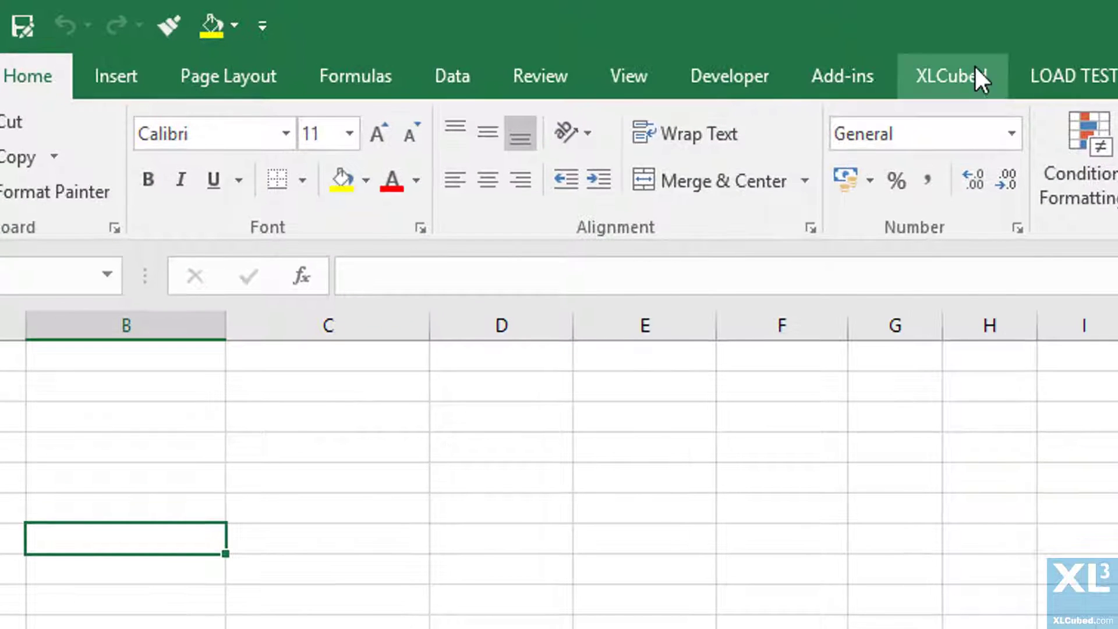
Insert a tile-style Product Categories slicer with Subcategory-level buttons like Bike Racks and Helmets
{"action": "left_click", "coordinate": [836, 64]}
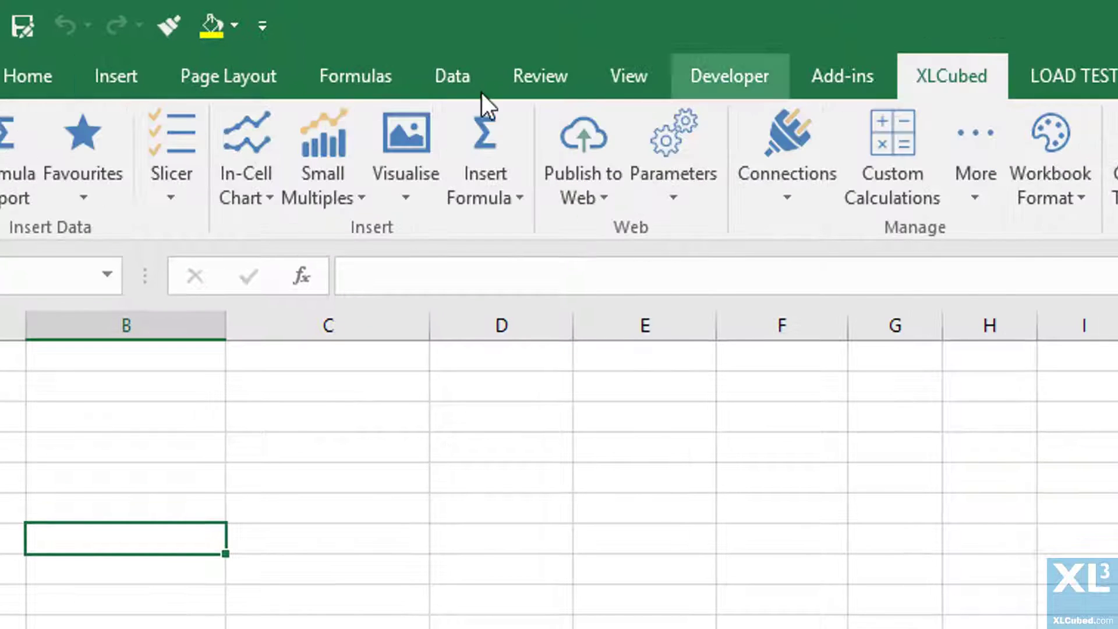
{"action": "left_click", "coordinate": [162, 138]}
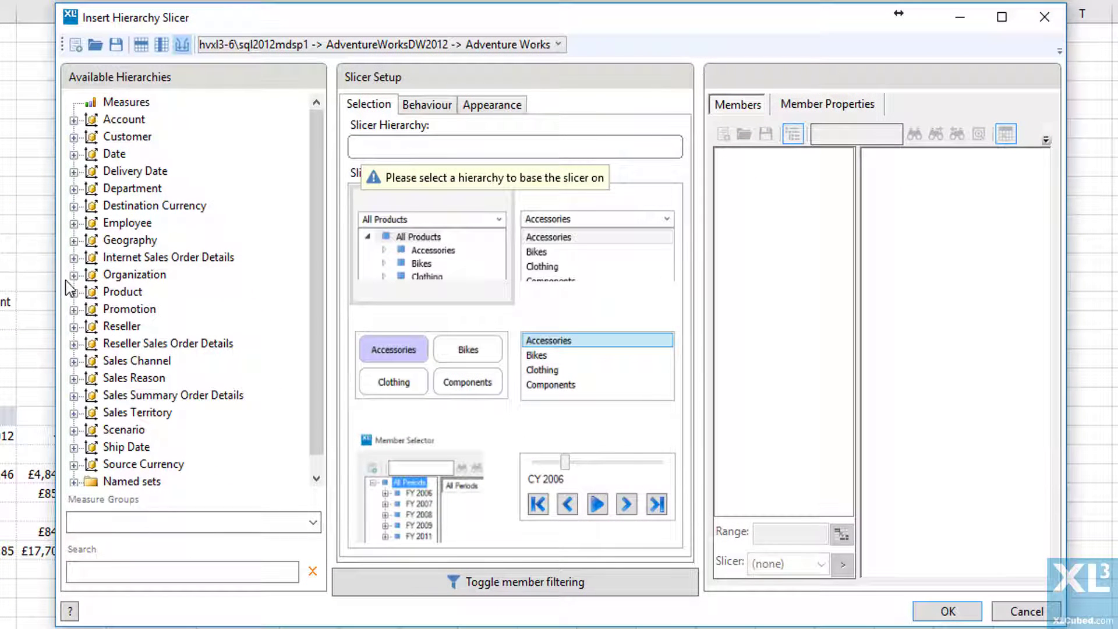
{"action": "left_click_drag", "start_coordinate": [104, 294], "coordinate": [402, 145]}
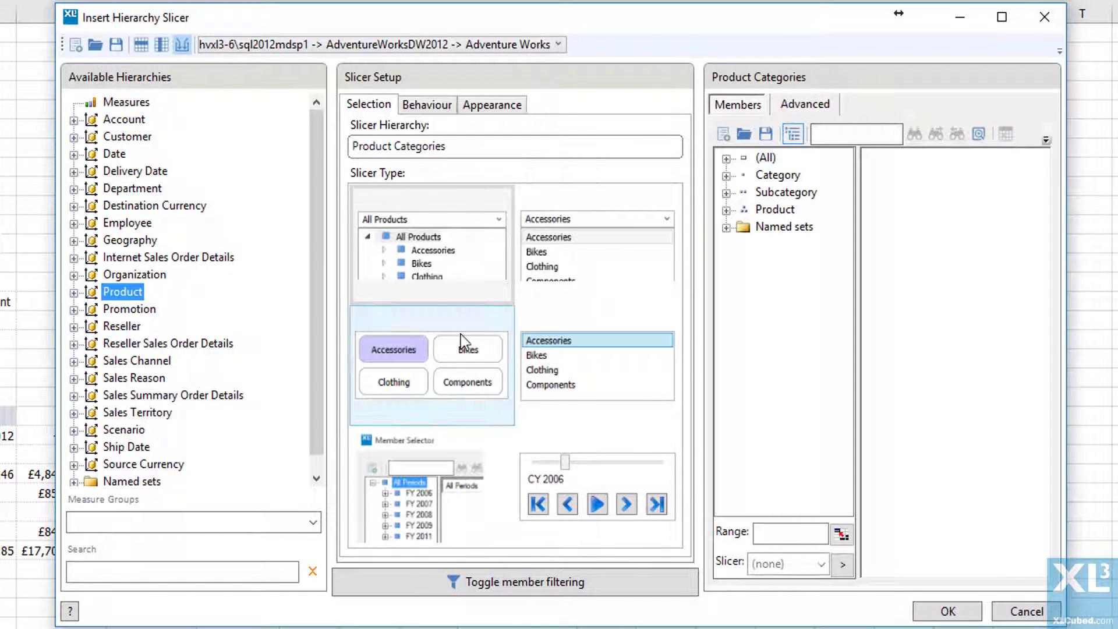
{"action": "left_click", "coordinate": [461, 350]}
{"action": "left_click_drag", "start_coordinate": [783, 192], "coordinate": [922, 198]}
{"action": "left_click", "coordinate": [962, 616]}
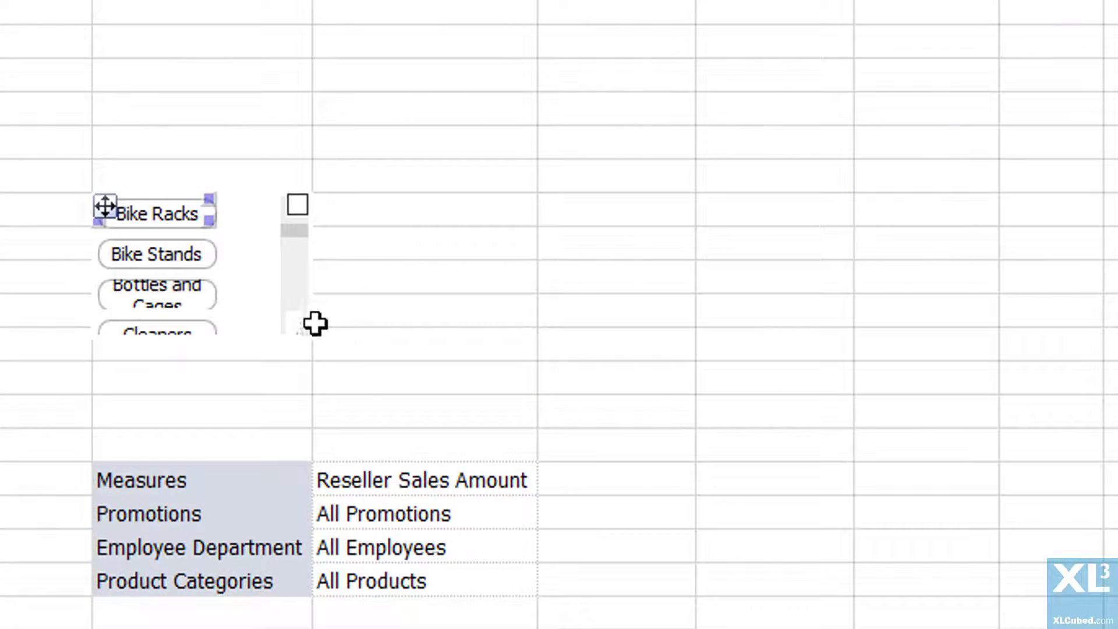
Resize the subcategory slicer and enlarge its tiles so they show full names in five columns
{"action": "left_click_drag", "start_coordinate": [314, 324], "coordinate": [980, 433]}
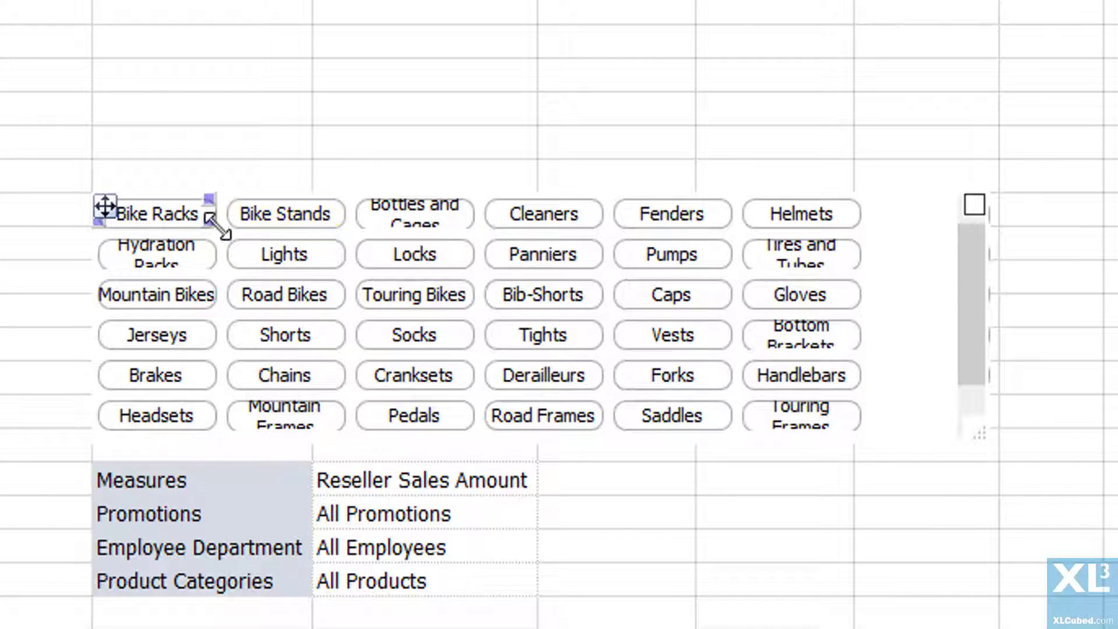
{"action": "left_click_drag", "start_coordinate": [219, 225], "coordinate": [229, 250]}
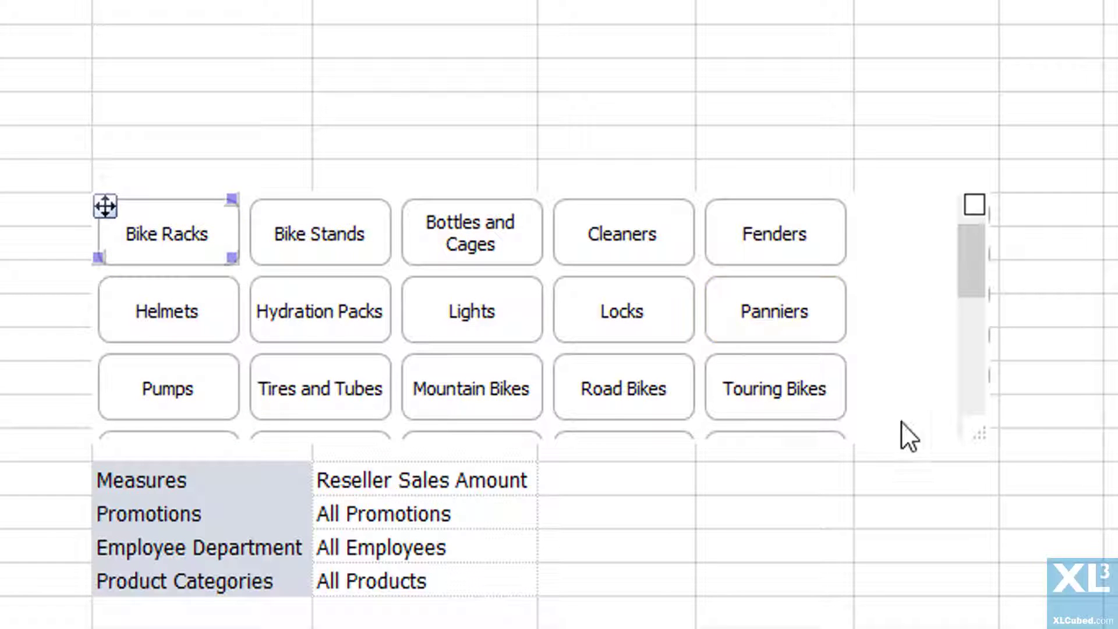
Link the report's Product Categories filter to the subcategory slicer
{"action": "double_click", "coordinate": [461, 582]}
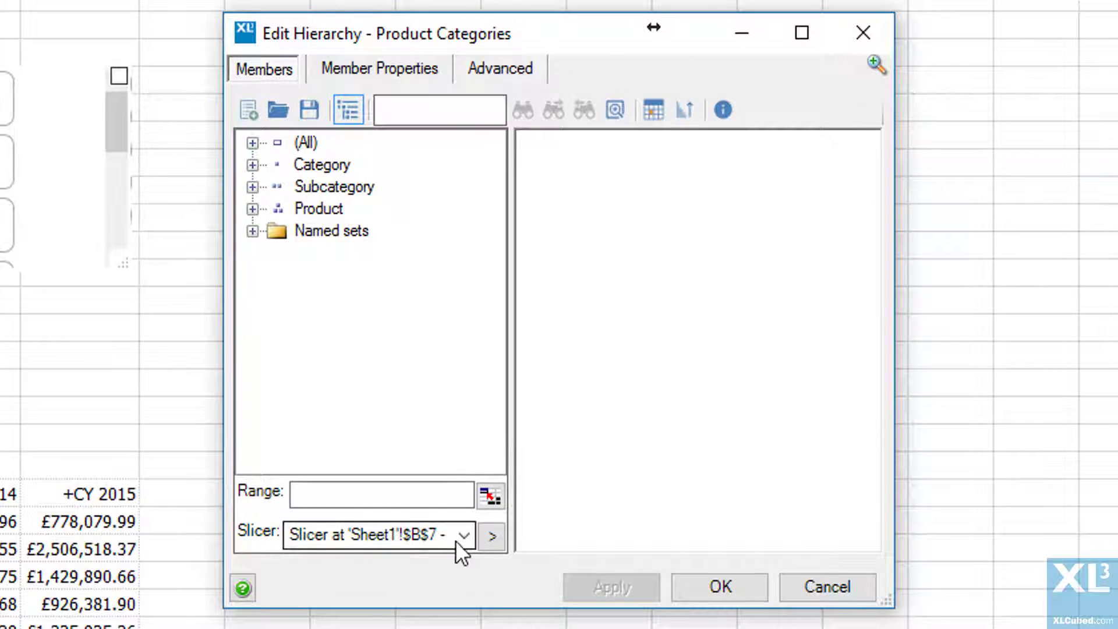
{"action": "left_click", "coordinate": [493, 534]}
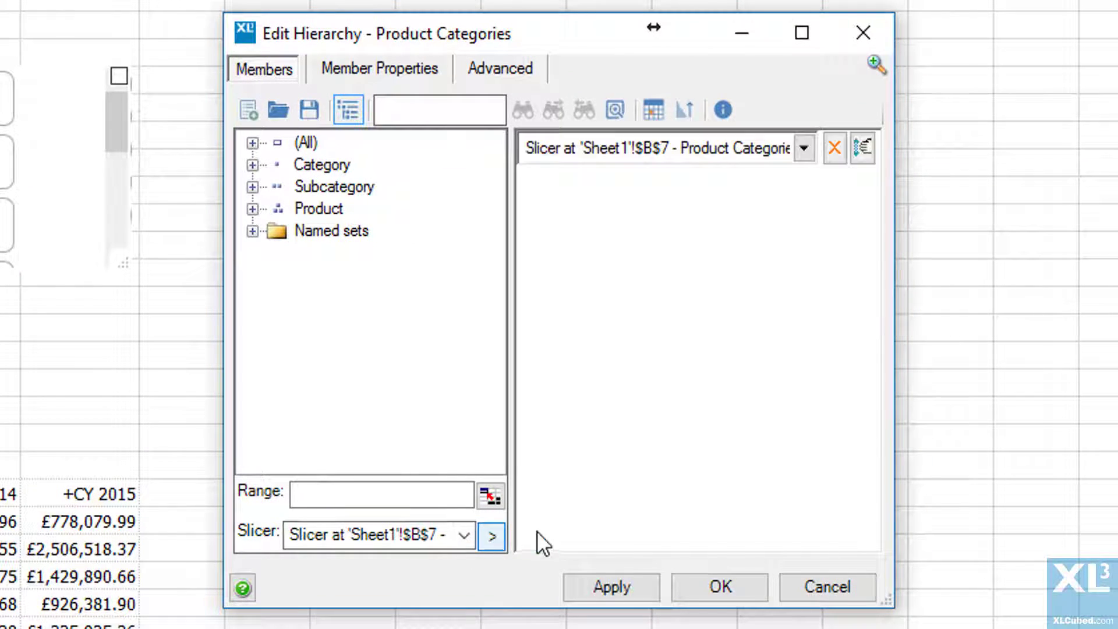
{"action": "left_click", "coordinate": [704, 587]}
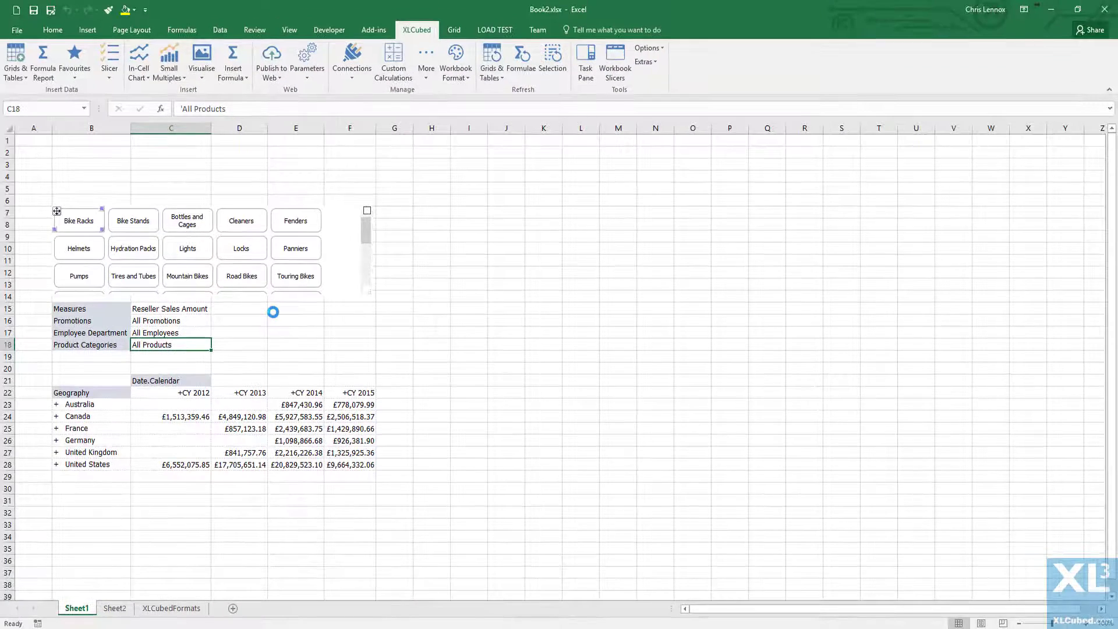
Filter the report to Locks, then Bike Stands, and finally Bike Racks
{"action": "left_click", "coordinate": [258, 246]}
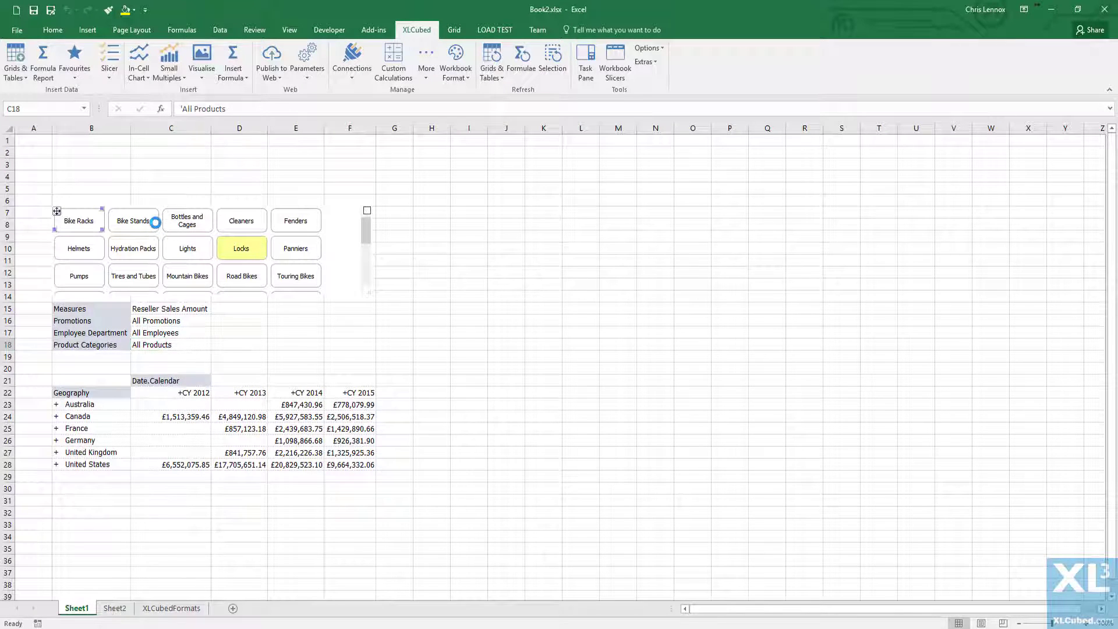
{"action": "left_click", "coordinate": [155, 222]}
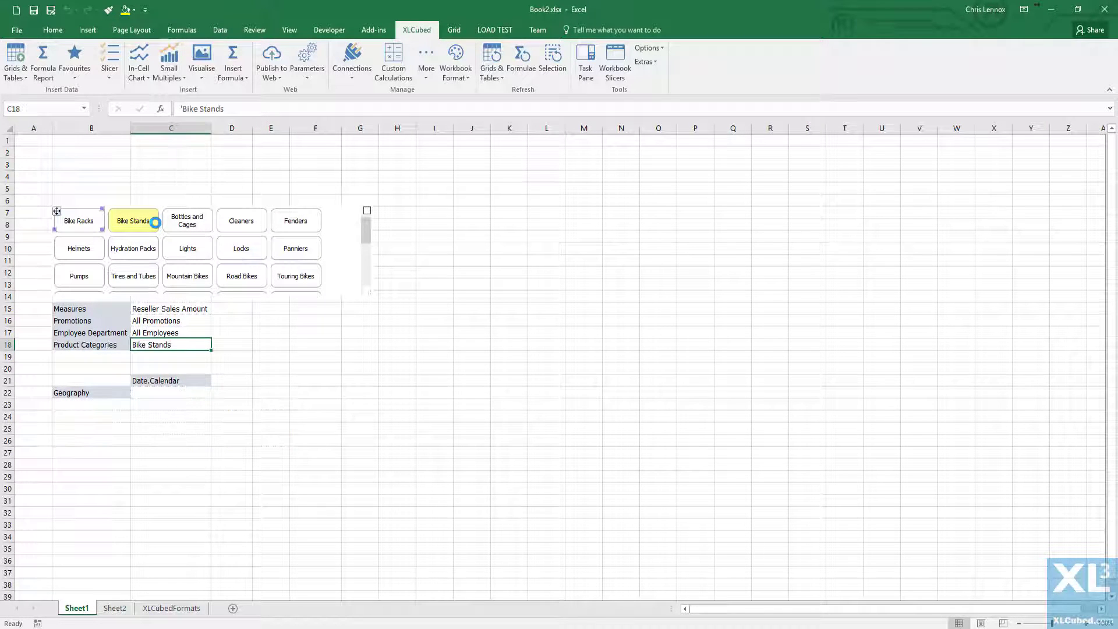
{"action": "left_click", "coordinate": [85, 220]}
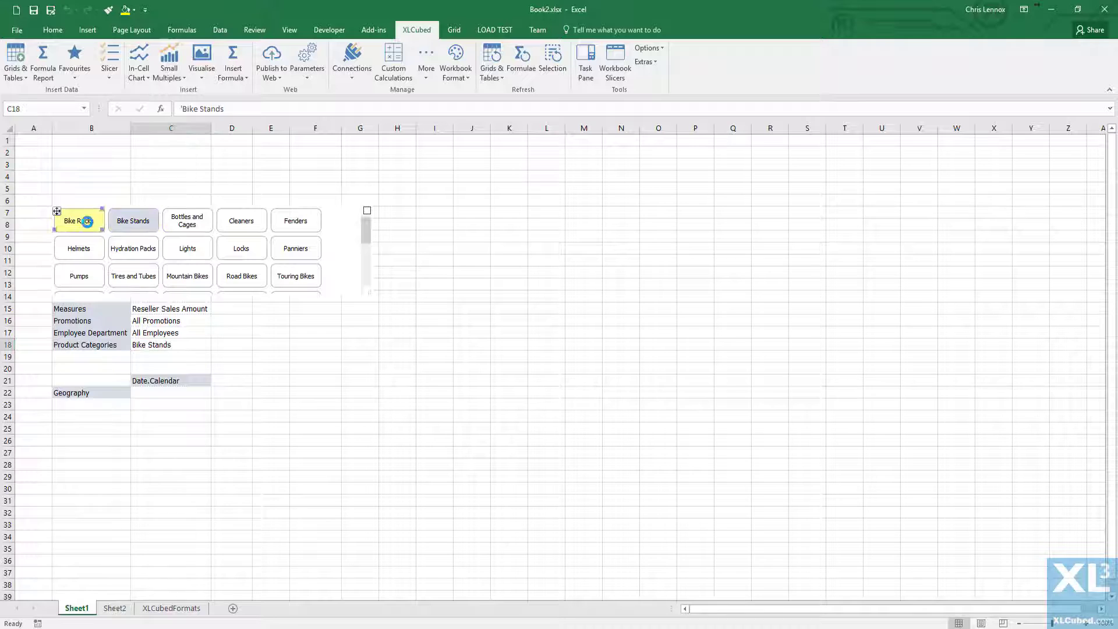
{"action": "scroll", "coordinate": [149, 245], "scroll_direction": "down", "scroll_amount": 5}
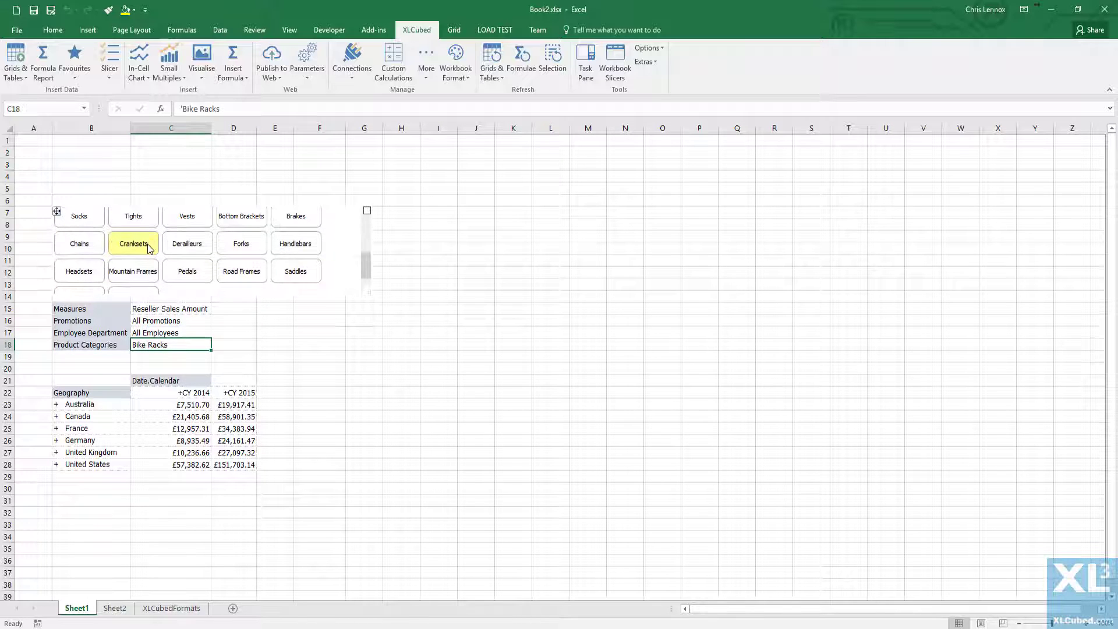
{"action": "scroll", "coordinate": [150, 249], "scroll_direction": "up", "scroll_amount": 5}
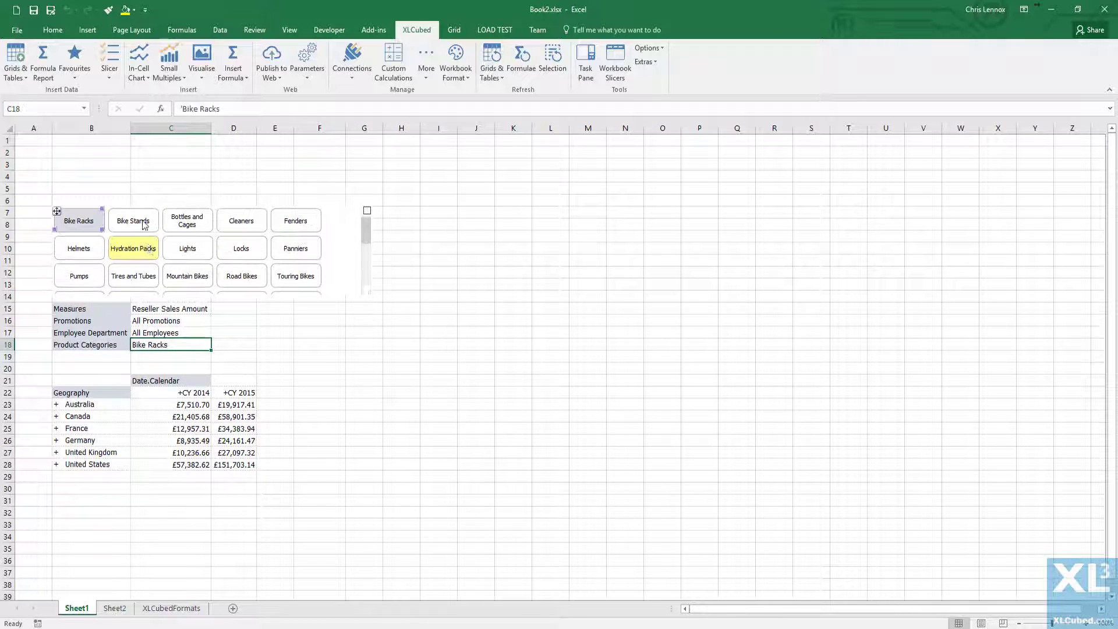
From cell B2, insert a tile-style Product Categories slicer at Category level
{"action": "left_click", "coordinate": [75, 150]}
{"action": "left_click", "coordinate": [113, 60]}
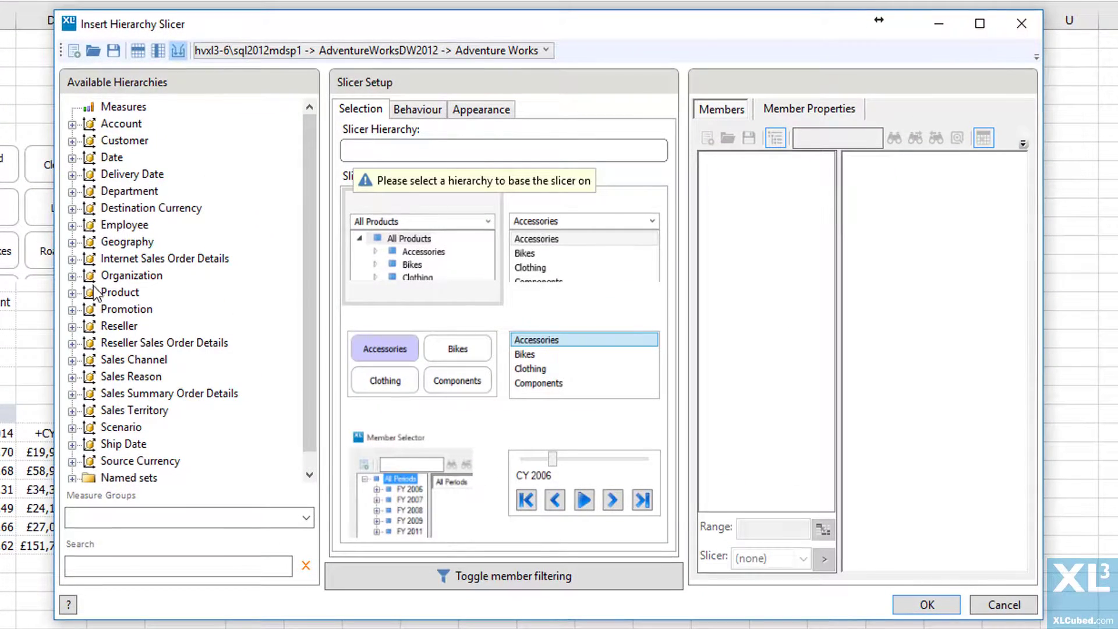
{"action": "left_click", "coordinate": [72, 293]}
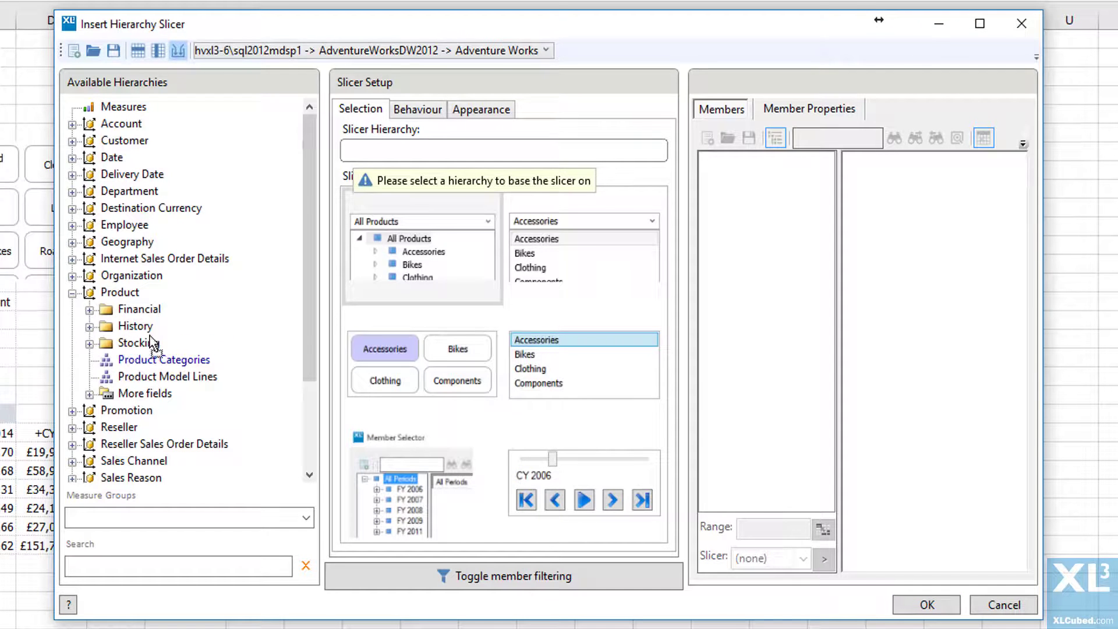
{"action": "left_click_drag", "start_coordinate": [146, 358], "coordinate": [402, 150]}
{"action": "left_click_drag", "start_coordinate": [910, 178], "coordinate": [910, 178]}
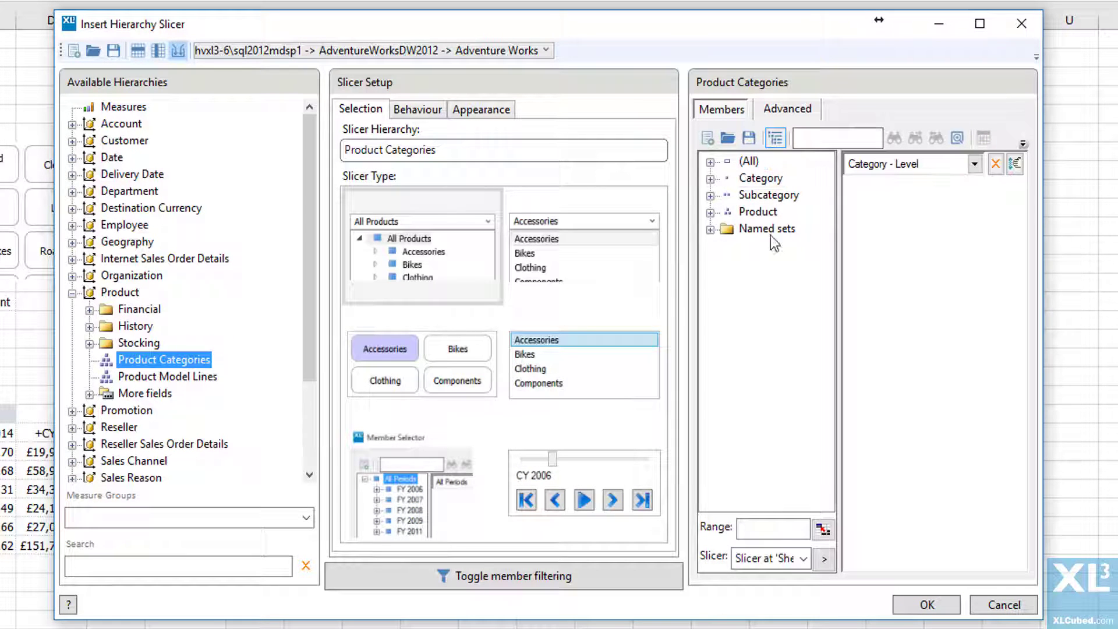
{"action": "left_click", "coordinate": [471, 358]}
{"action": "left_click", "coordinate": [907, 606]}
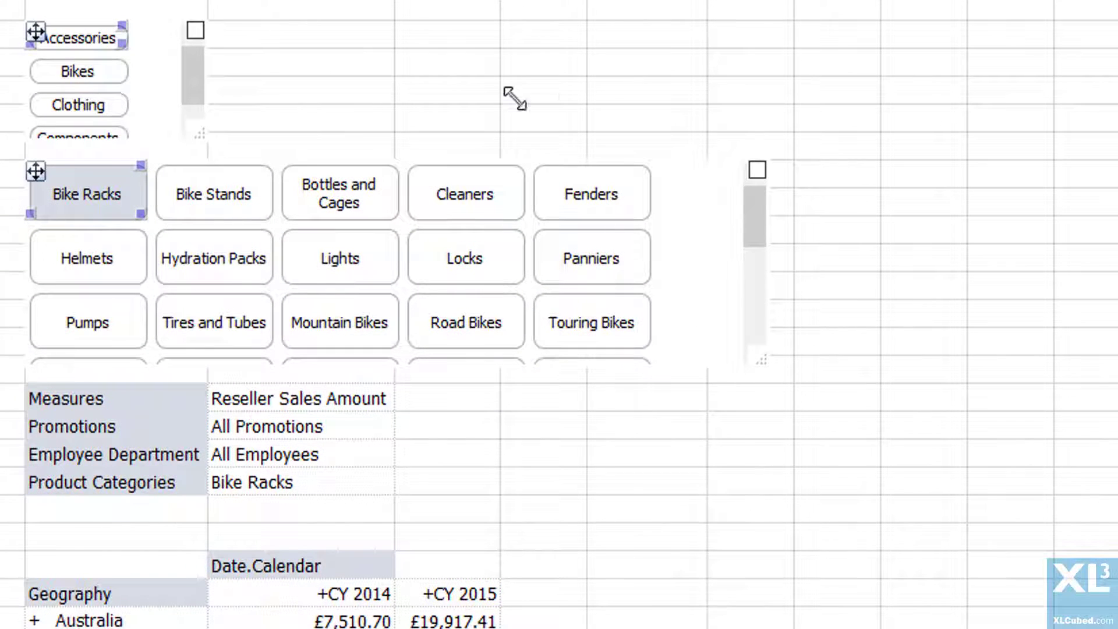
Widen the category slicer into one row, enlarge its buttons, and select Accessories
{"action": "left_click_drag", "start_coordinate": [515, 99], "coordinate": [619, 102]}
{"action": "left_click_drag", "start_coordinate": [124, 48], "coordinate": [144, 72]}
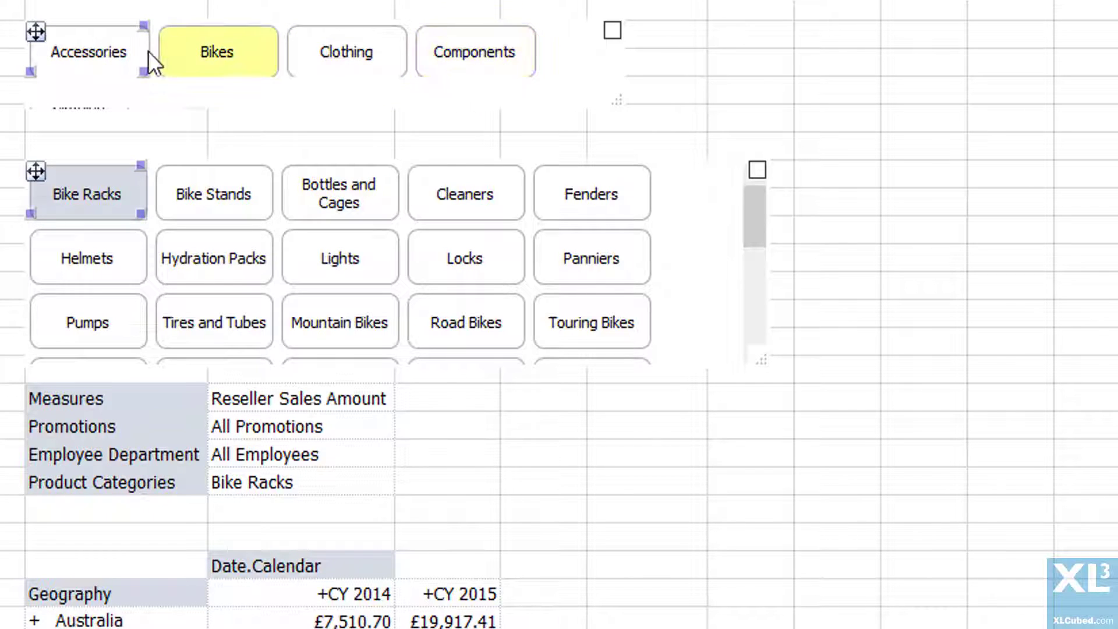
{"action": "left_click", "coordinate": [120, 52]}
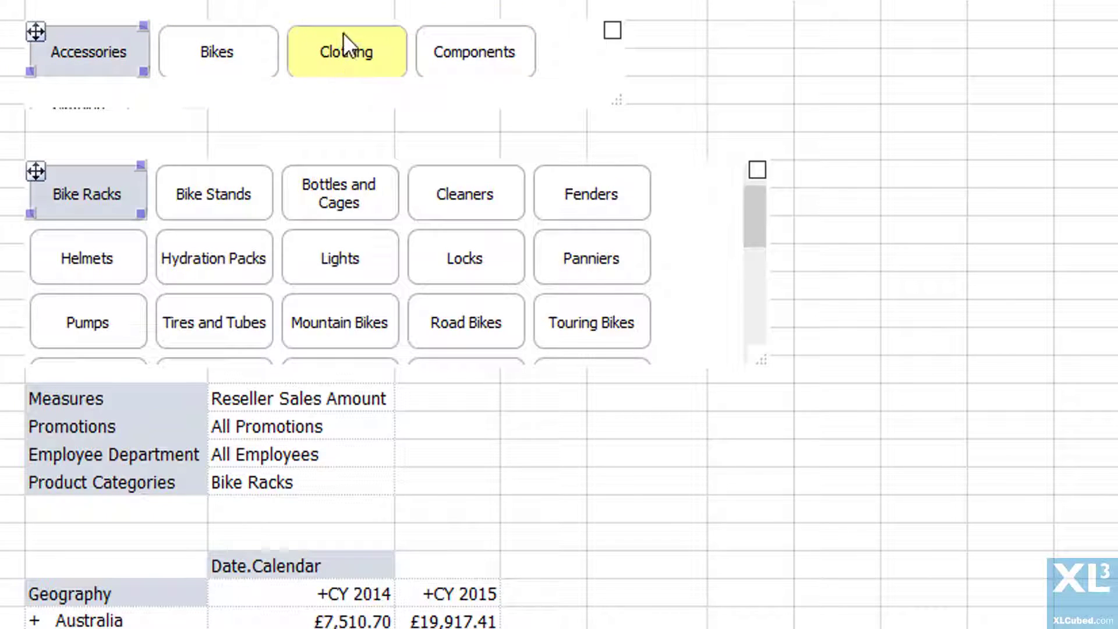
Link the subcategory slicer to the category slicer at B2, showing Descendants at Subcategory
{"action": "right_click", "coordinate": [61, 178]}
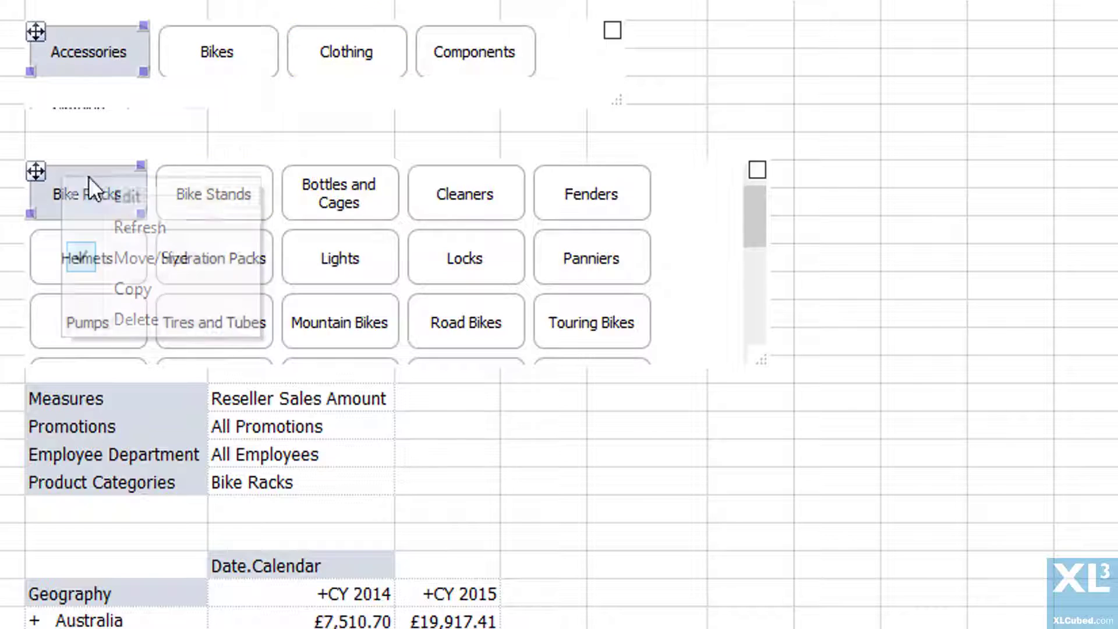
{"action": "left_click", "coordinate": [130, 199]}
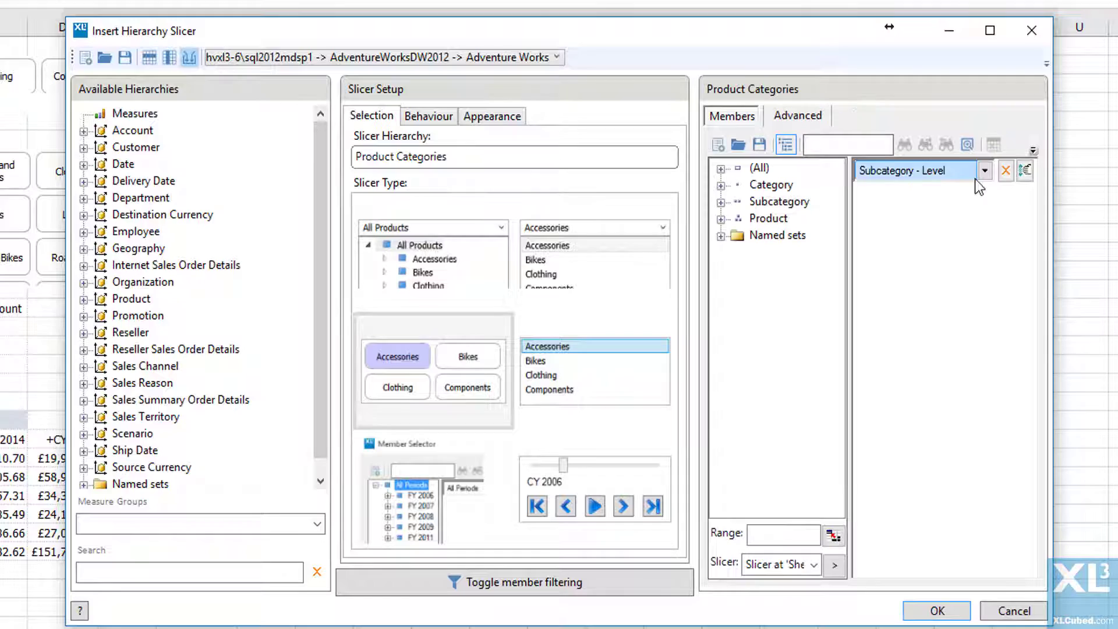
{"action": "left_click", "coordinate": [1006, 170]}
{"action": "left_click", "coordinate": [815, 565]}
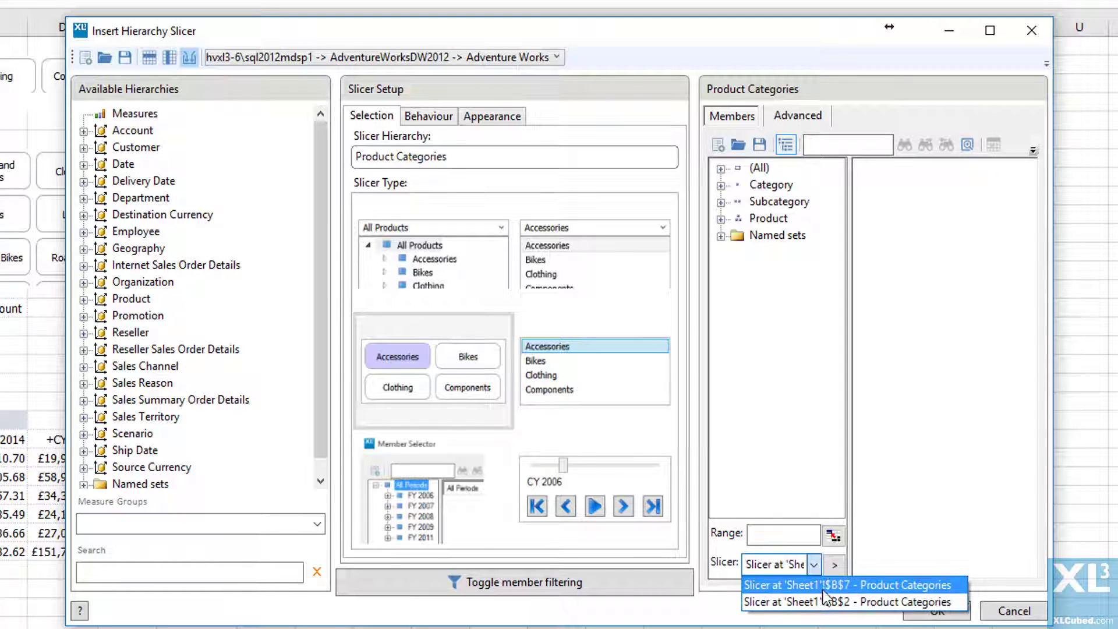
{"action": "left_click", "coordinate": [827, 603]}
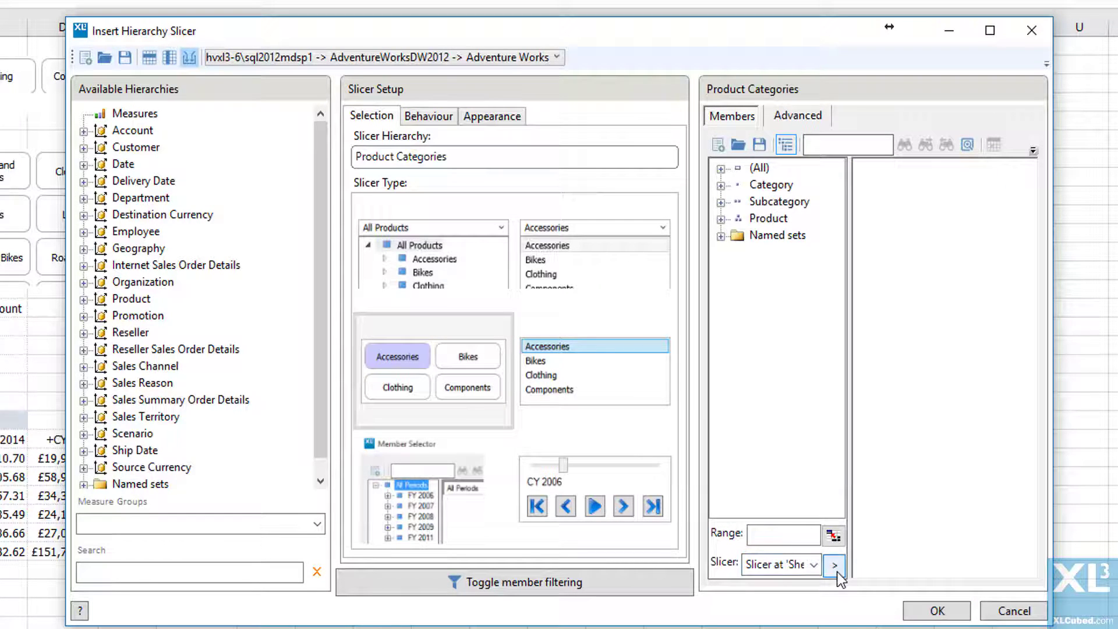
{"action": "left_click", "coordinate": [835, 566]}
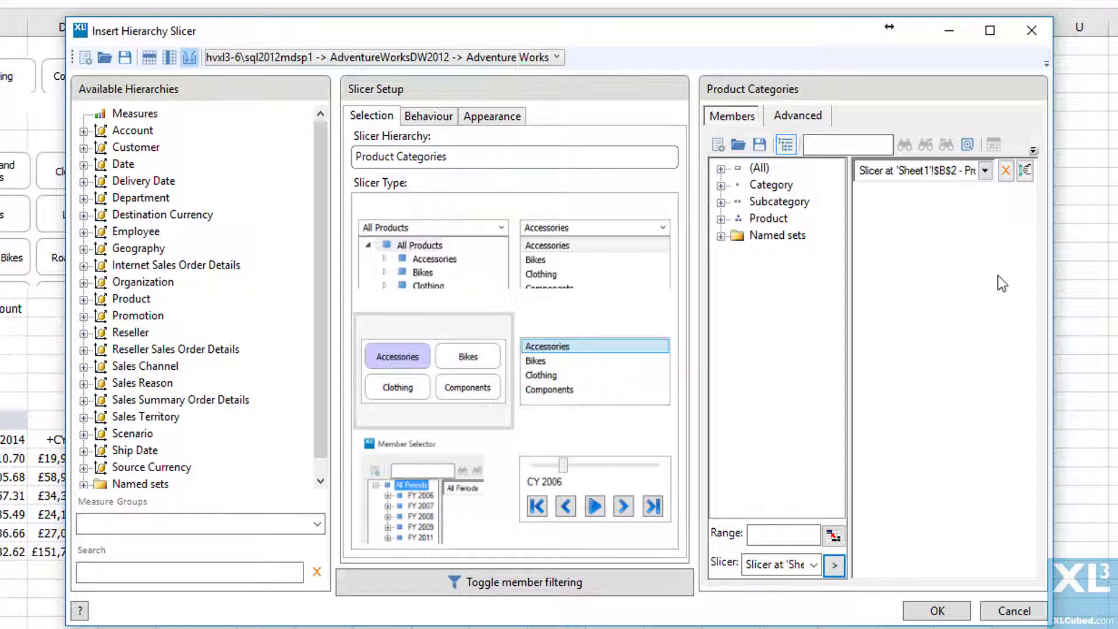
{"action": "left_click", "coordinate": [985, 176]}
{"action": "left_click", "coordinate": [967, 273]}
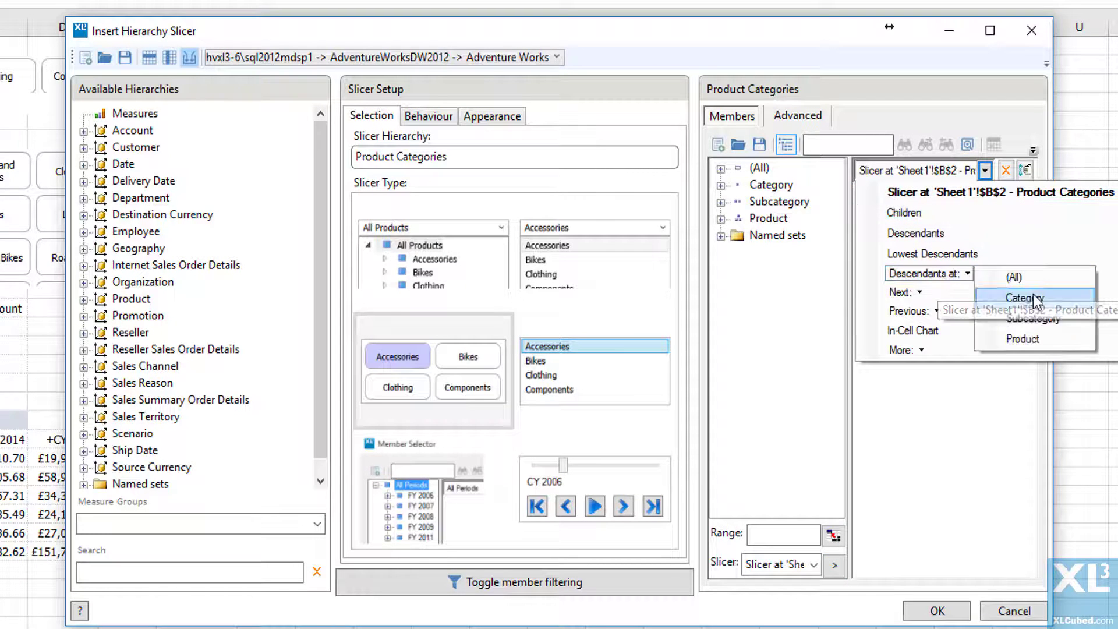
{"action": "left_click", "coordinate": [1036, 318]}
{"action": "left_click", "coordinate": [935, 611]}
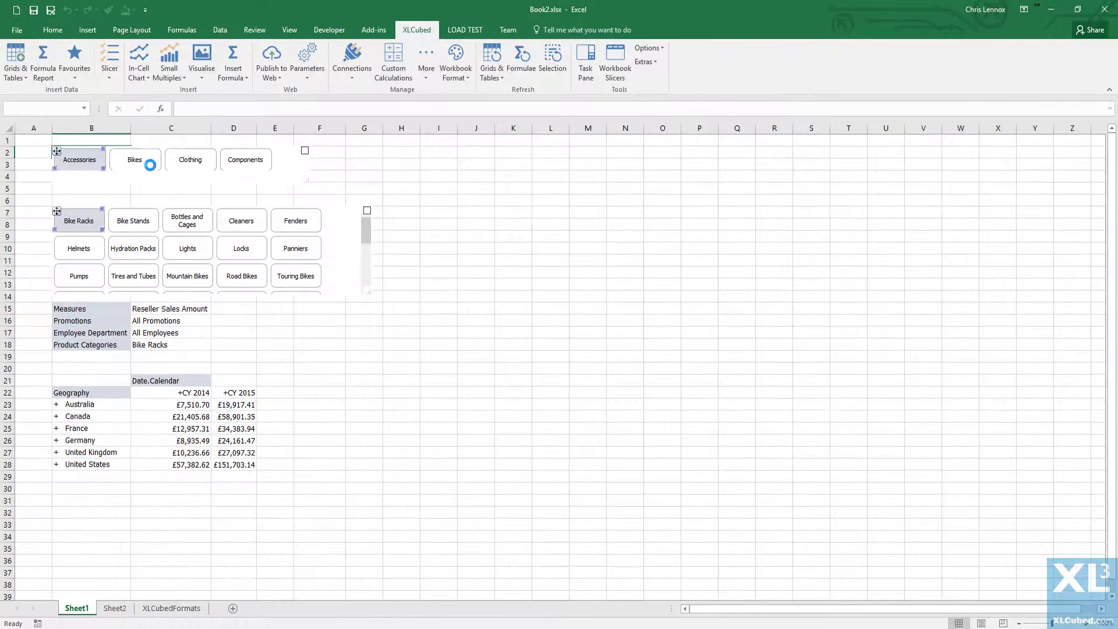
Test the linked slicers with Clothing, Lights and Panniers, ending on Bikes and Road Bikes
{"action": "left_click", "coordinate": [140, 164]}
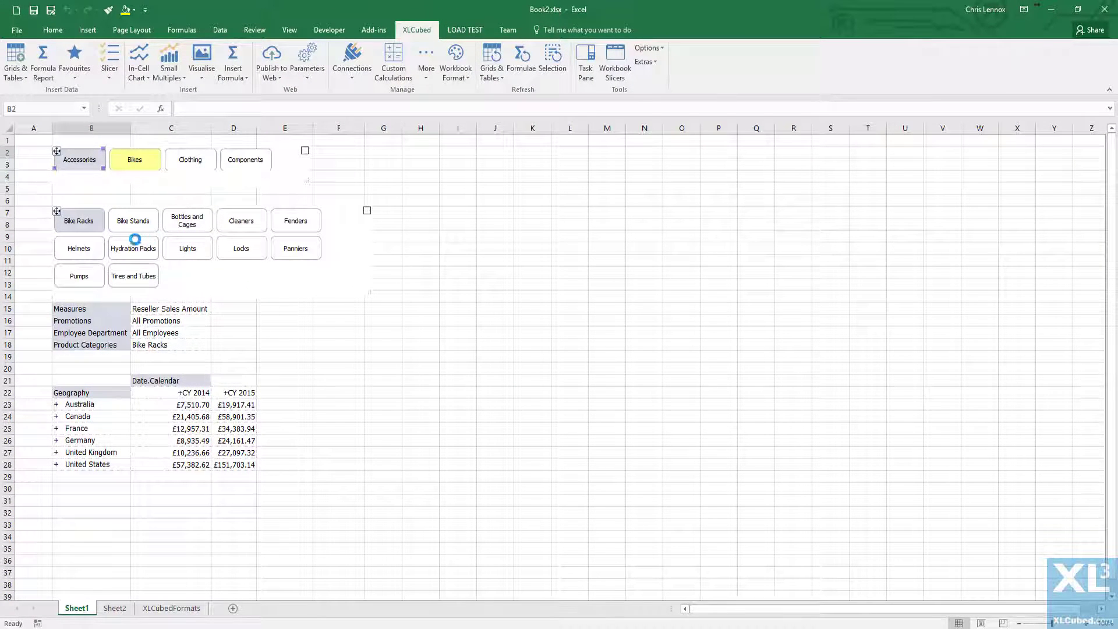
{"action": "left_click", "coordinate": [187, 160]}
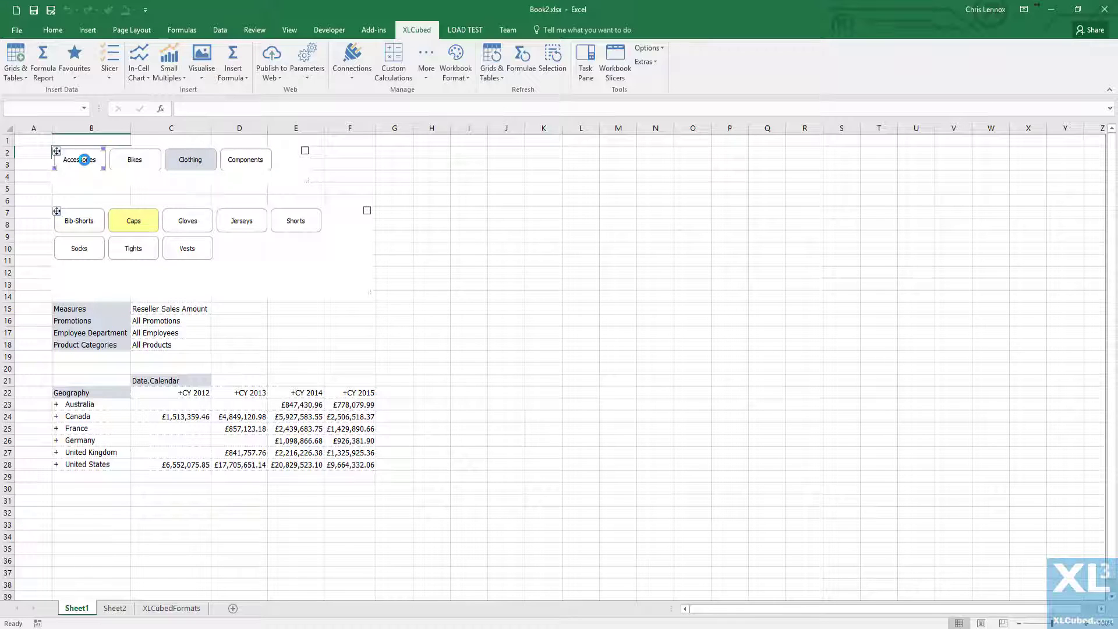
{"action": "left_click", "coordinate": [176, 253]}
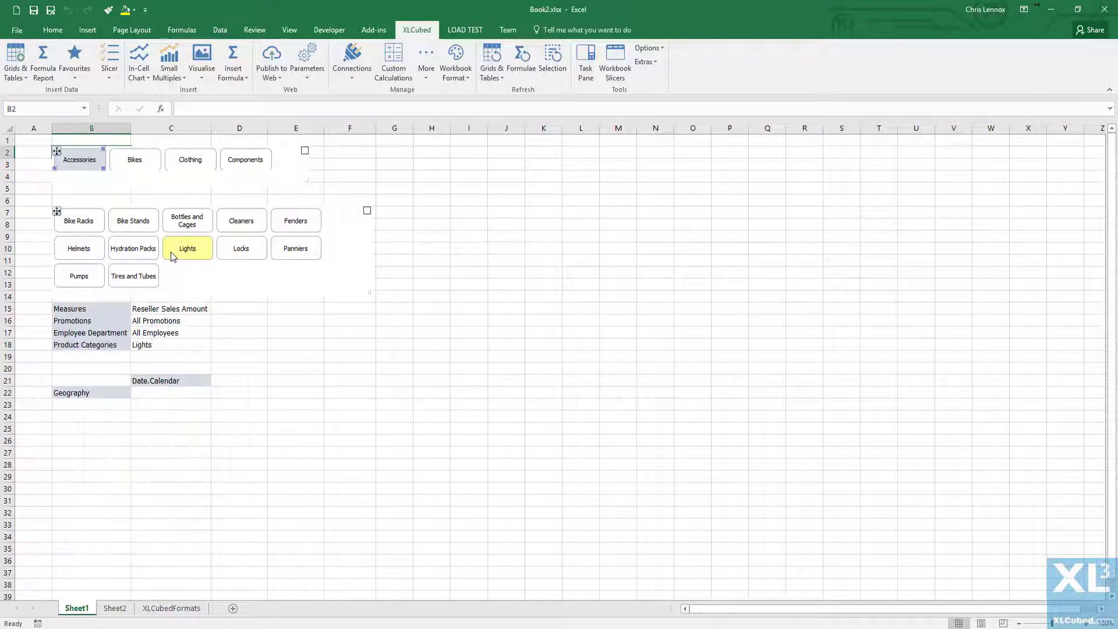
{"action": "left_click", "coordinate": [295, 249]}
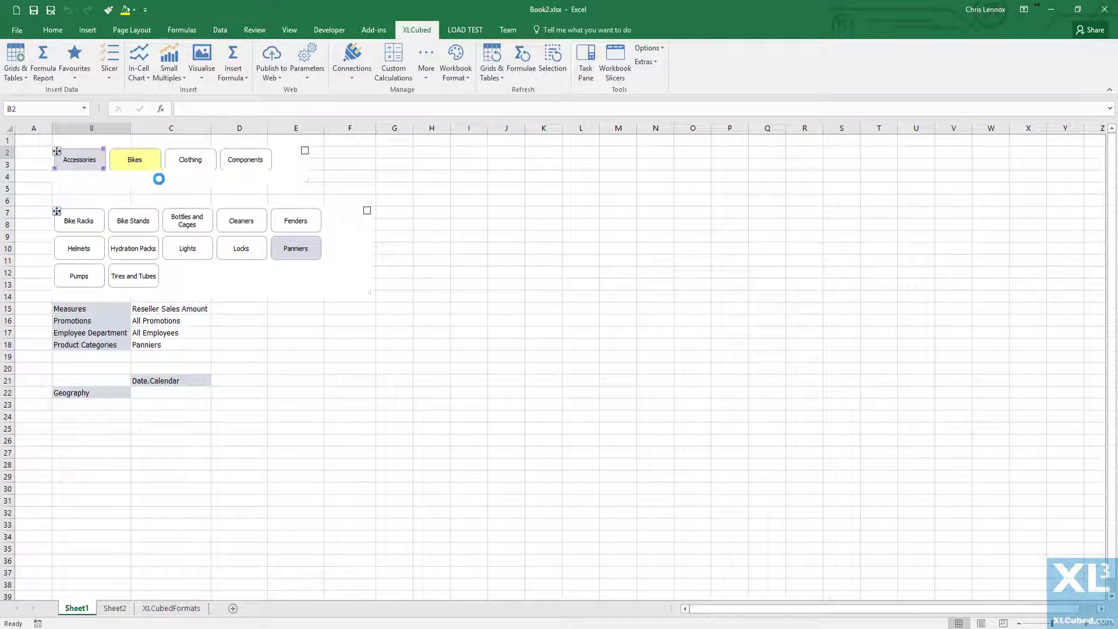
{"action": "left_click", "coordinate": [134, 220]}
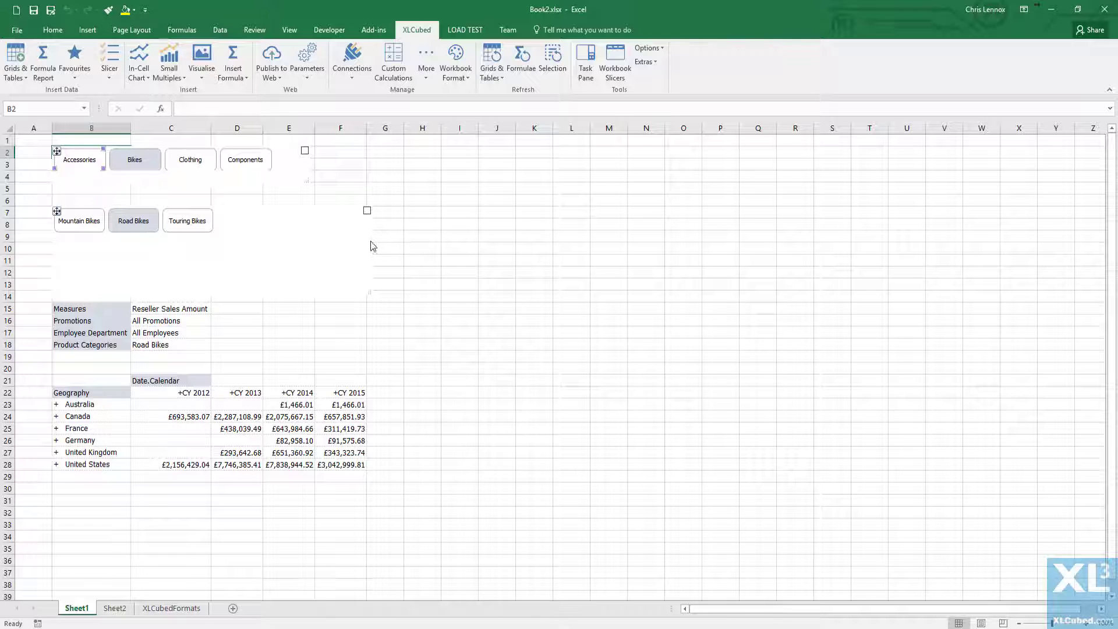
Go to Sheet2 and select cell B2
{"action": "left_click", "coordinate": [114, 609]}
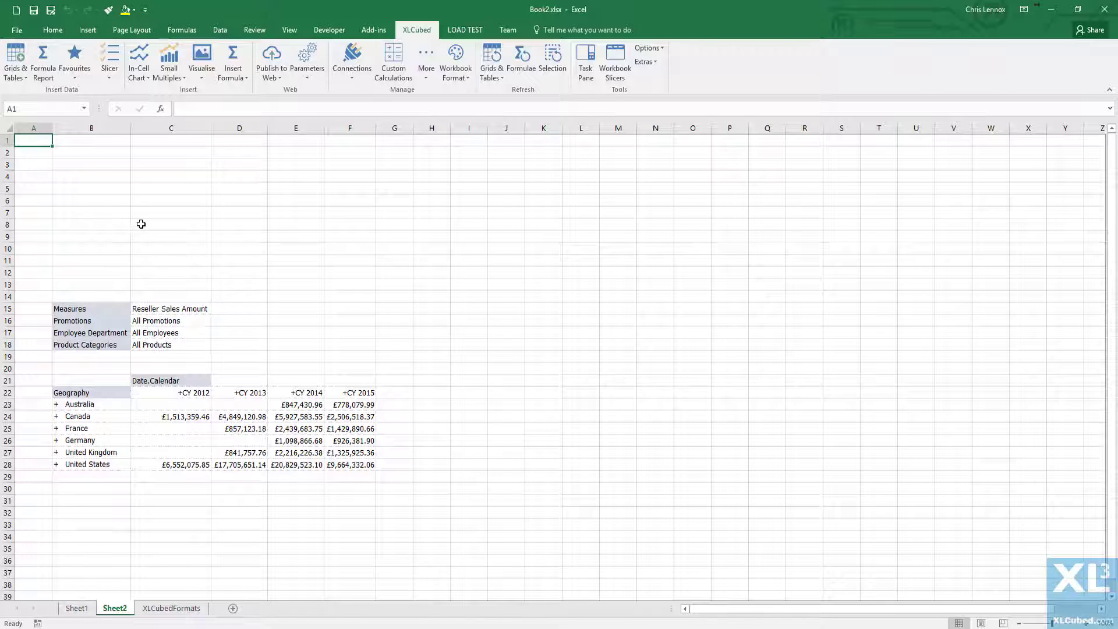
{"action": "left_click", "coordinate": [125, 153]}
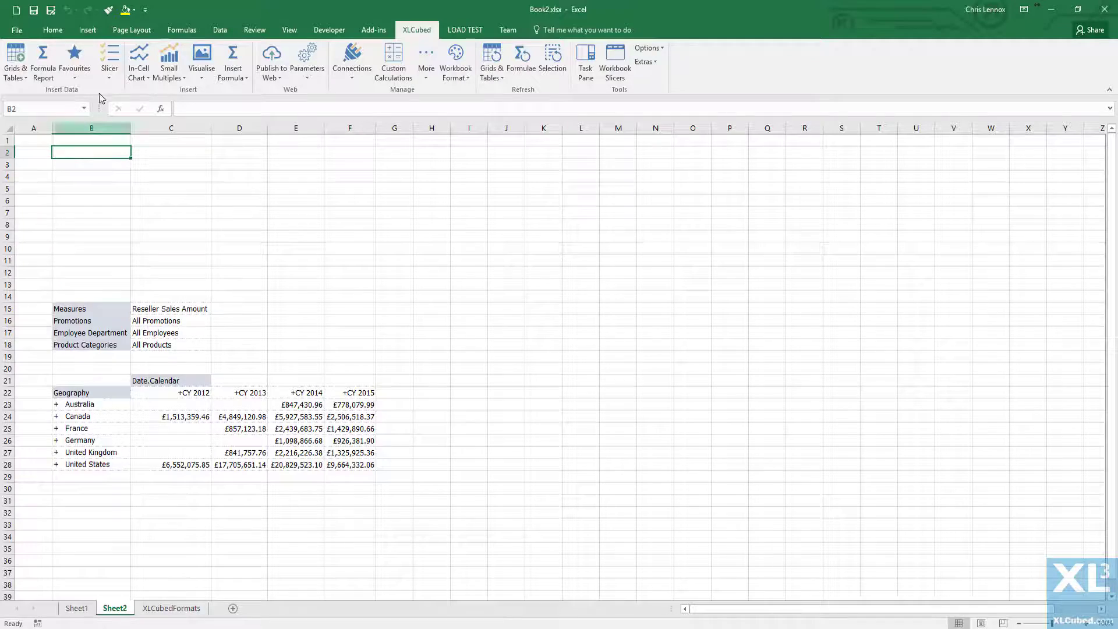
Insert a Geography button slicer at Country level, widened to one row of six countries
{"action": "left_click", "coordinate": [111, 56]}
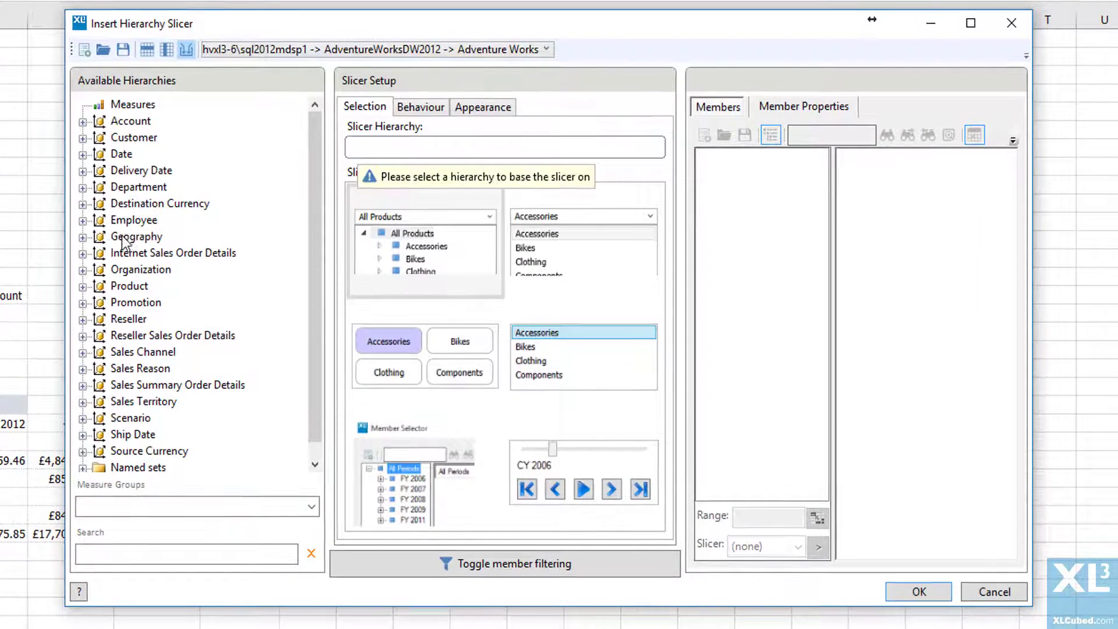
{"action": "left_click", "coordinate": [123, 238]}
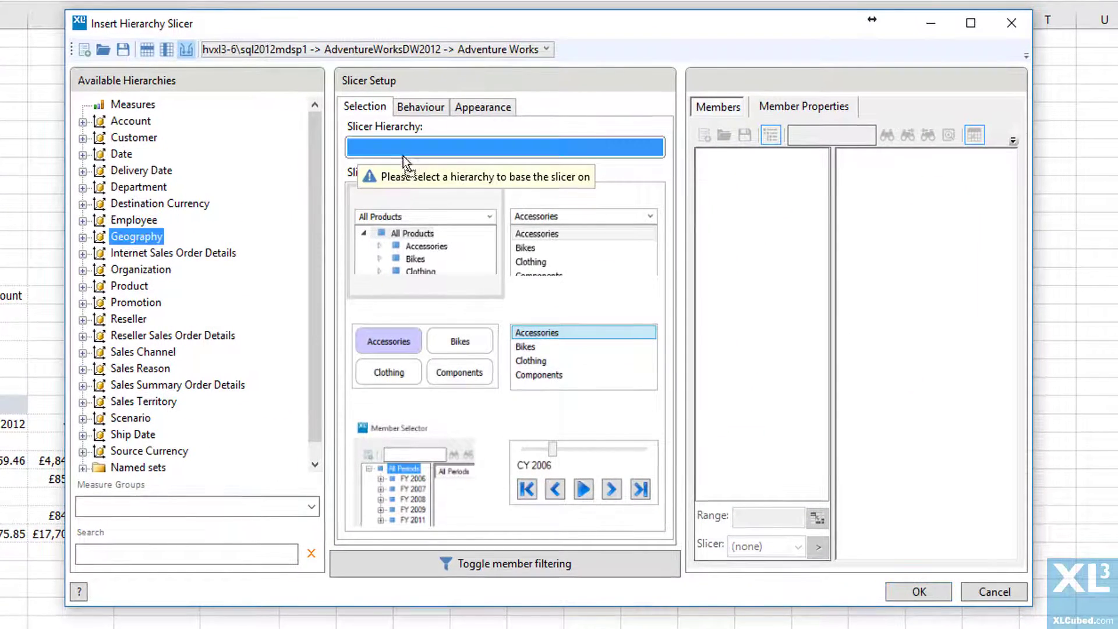
{"action": "left_click", "coordinate": [440, 325]}
{"action": "left_click_drag", "start_coordinate": [755, 174], "coordinate": [893, 179]}
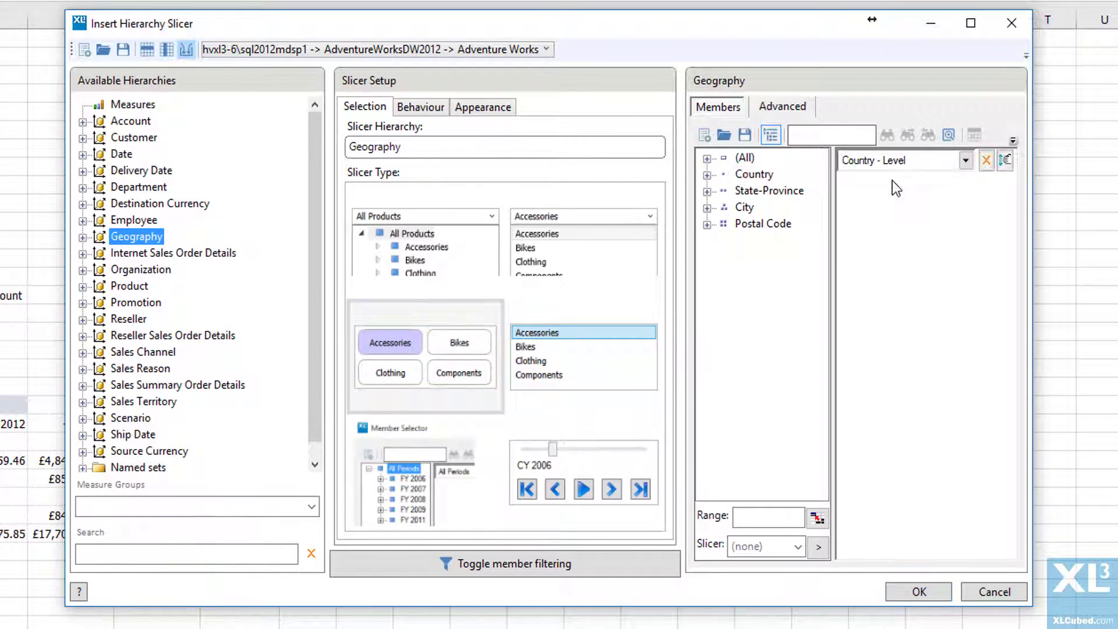
{"action": "left_click", "coordinate": [903, 591]}
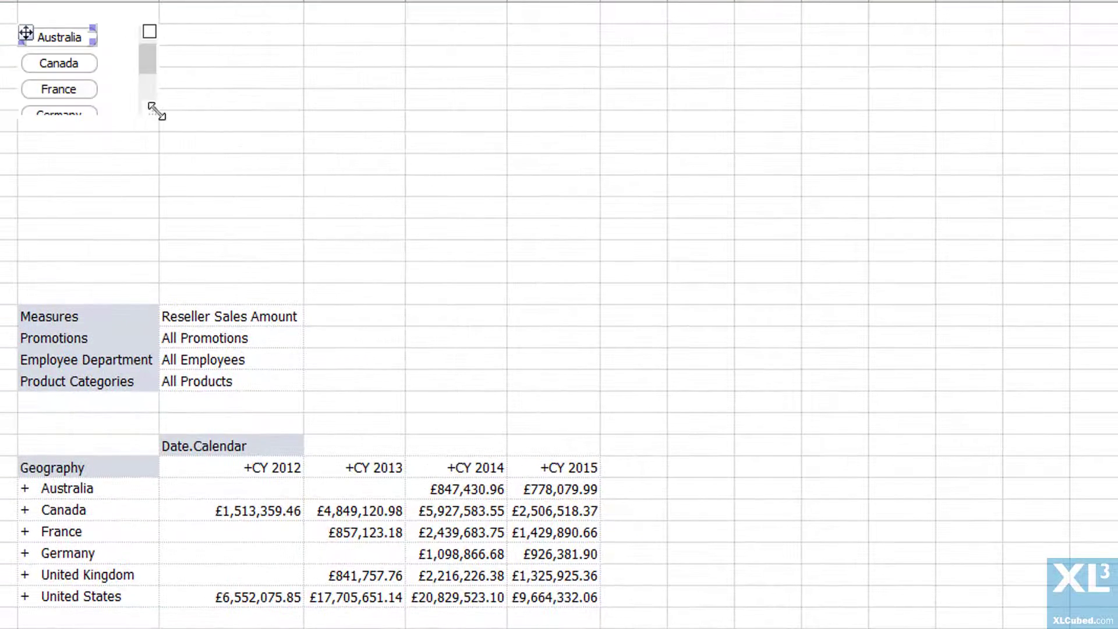
{"action": "left_click_drag", "start_coordinate": [157, 111], "coordinate": [587, 94]}
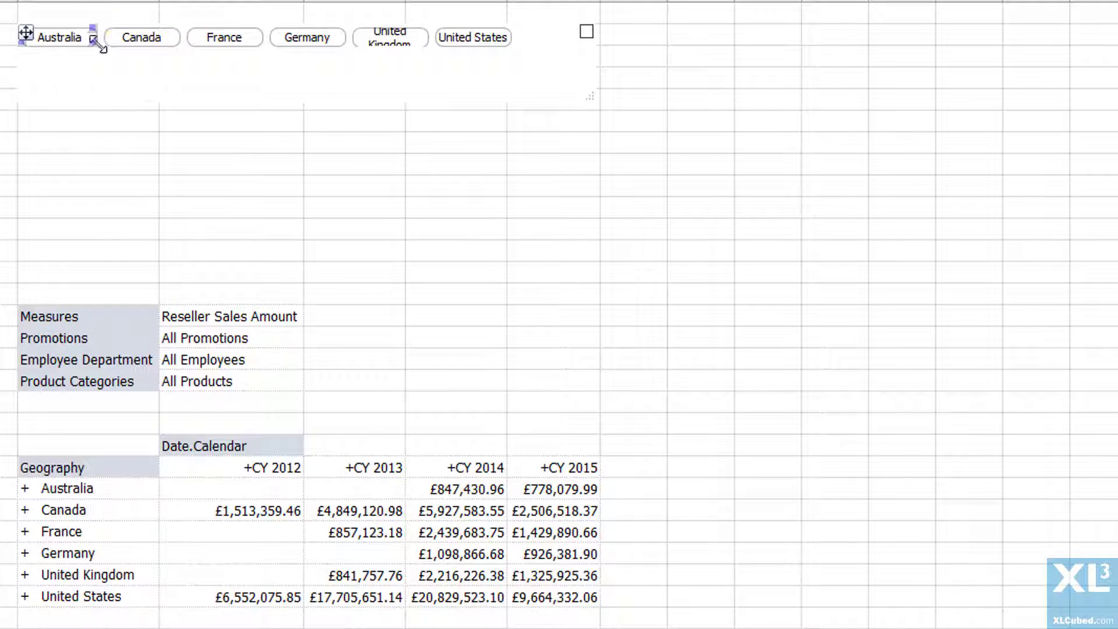
Enlarge the country buttons and add a Date.Calendar year slicer at B7 showing CY 2005–CY 2017
{"action": "left_click_drag", "start_coordinate": [93, 42], "coordinate": [103, 64]}
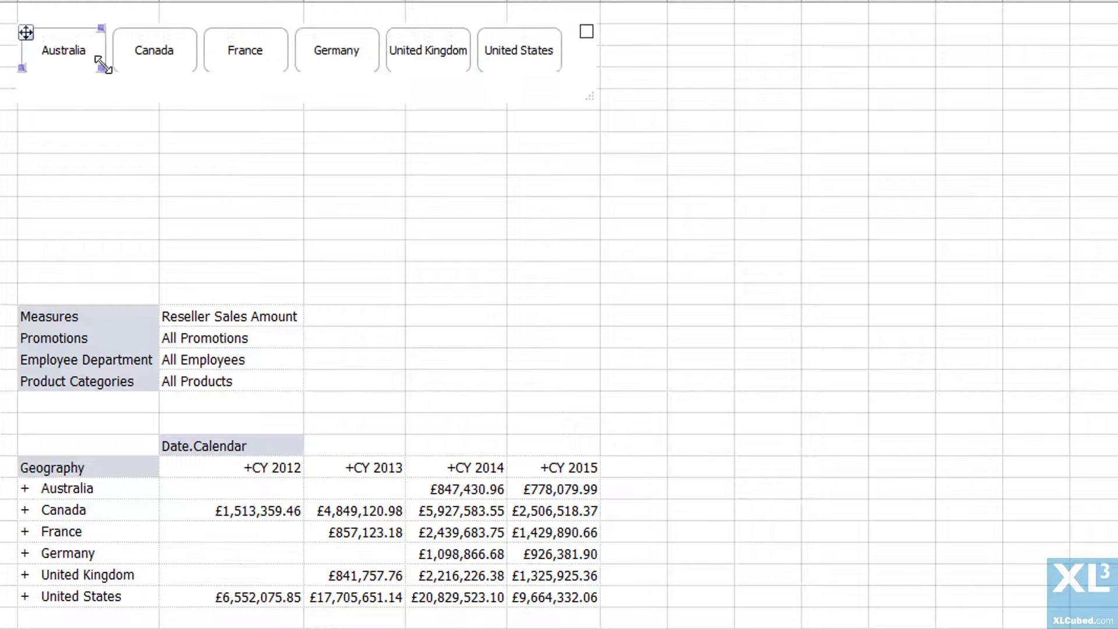
{"action": "left_click", "coordinate": [55, 140]}
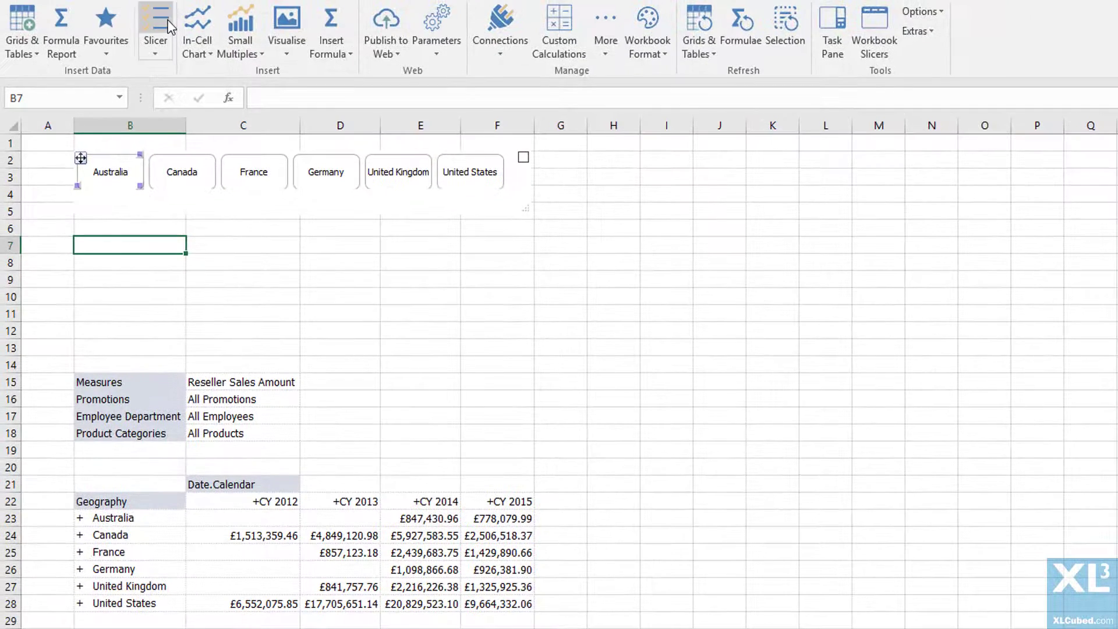
{"action": "left_click", "coordinate": [168, 27]}
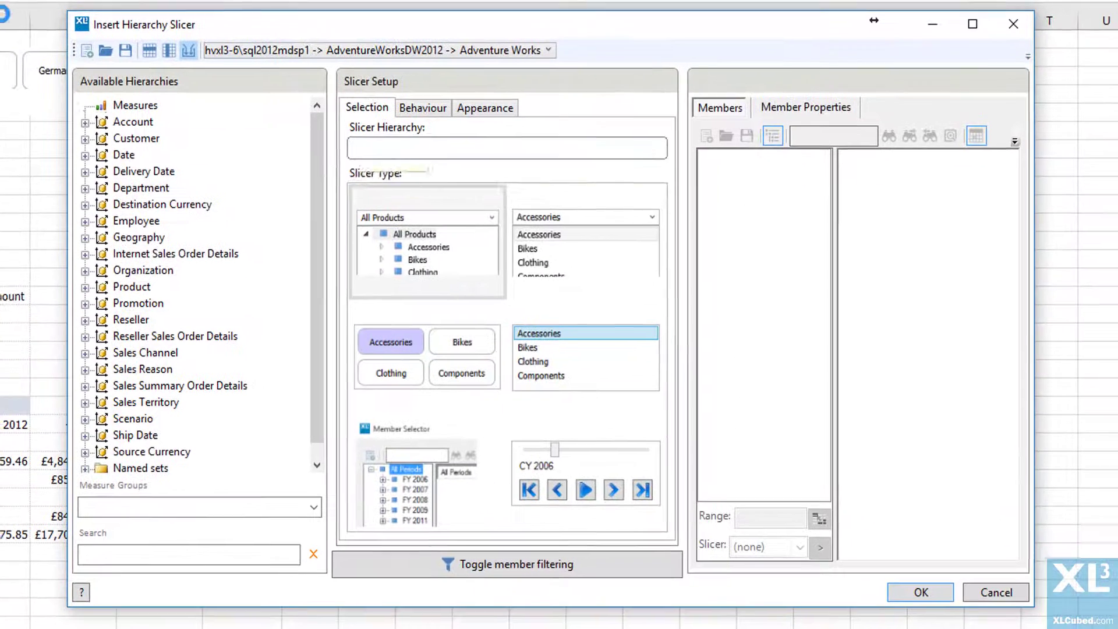
{"action": "left_click", "coordinate": [85, 155]}
{"action": "left_click", "coordinate": [102, 171]}
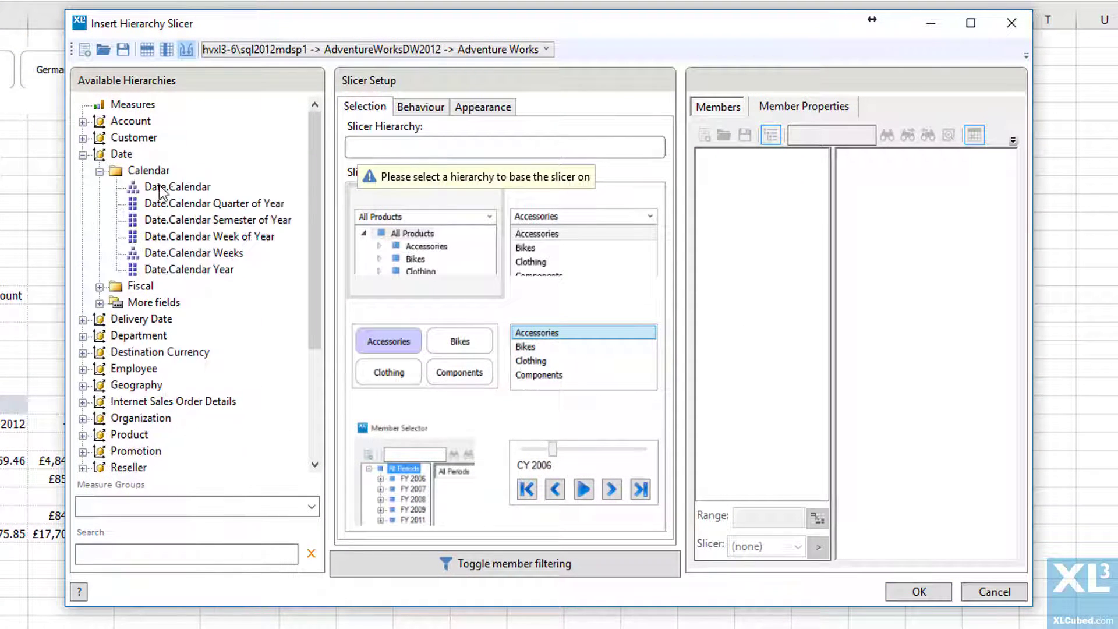
{"action": "double_click", "coordinate": [160, 187]}
{"action": "left_click", "coordinate": [435, 319]}
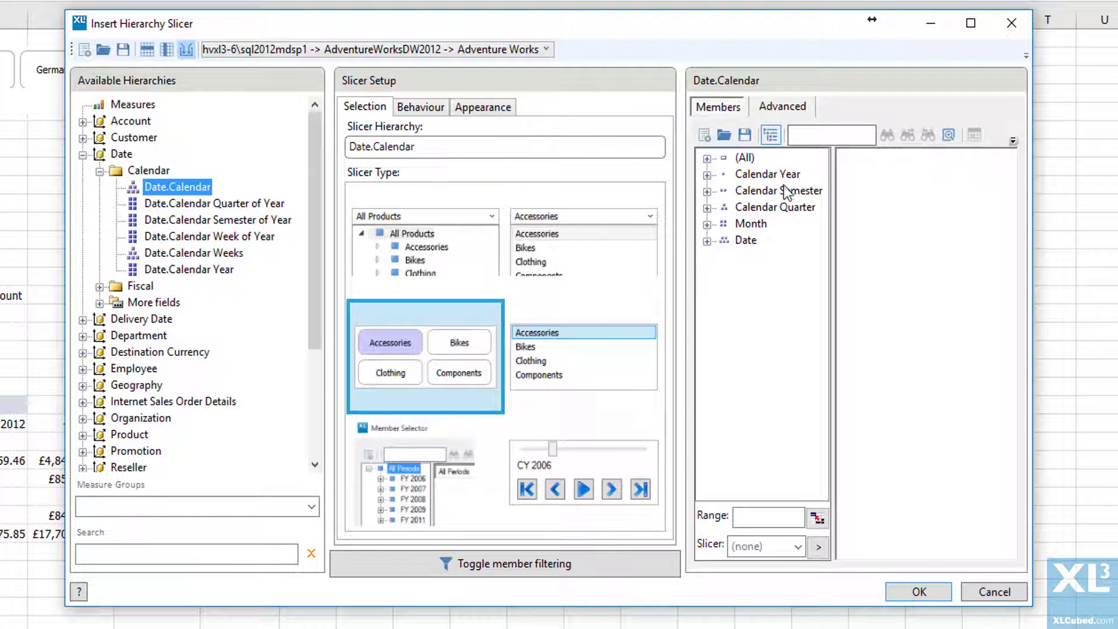
{"action": "left_click_drag", "start_coordinate": [778, 176], "coordinate": [884, 176]}
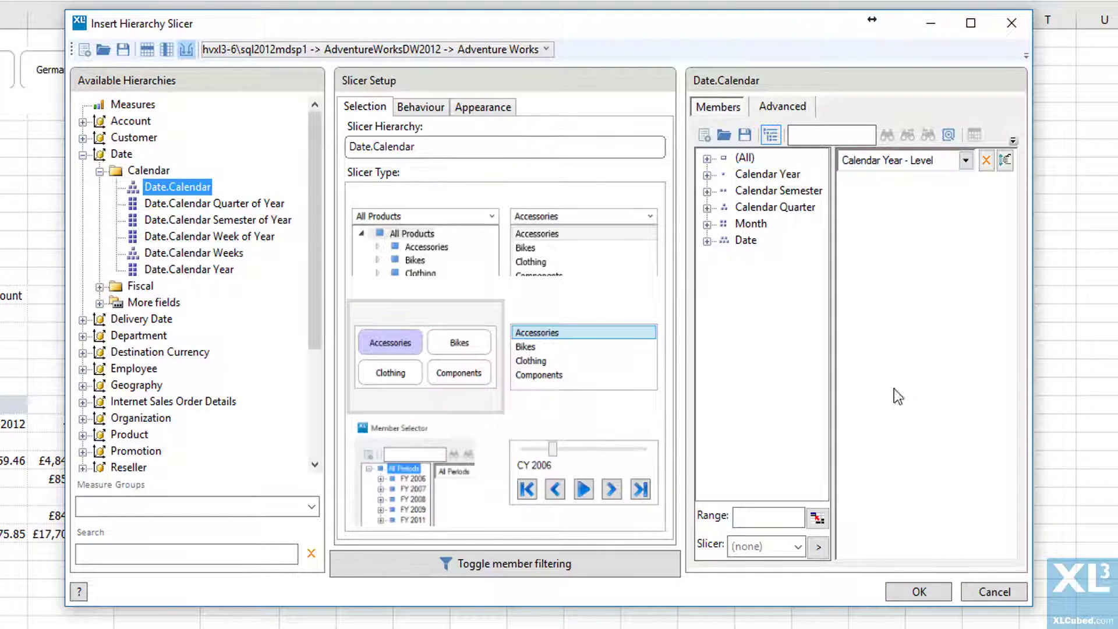
{"action": "left_click", "coordinate": [919, 592]}
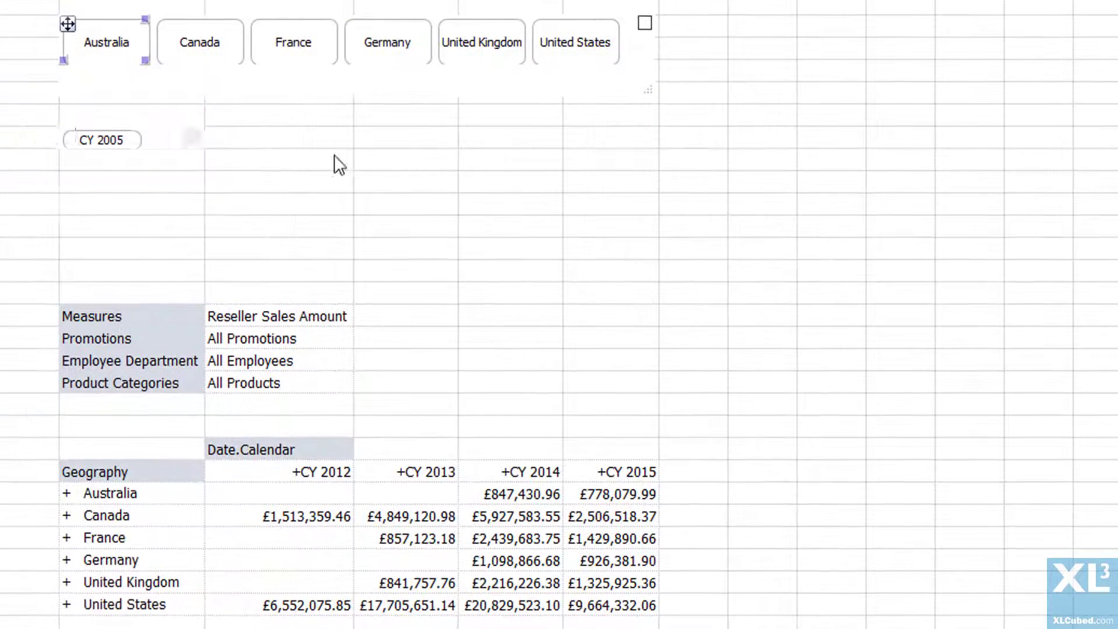
{"action": "left_click_drag", "start_coordinate": [379, 221], "coordinate": [634, 247]}
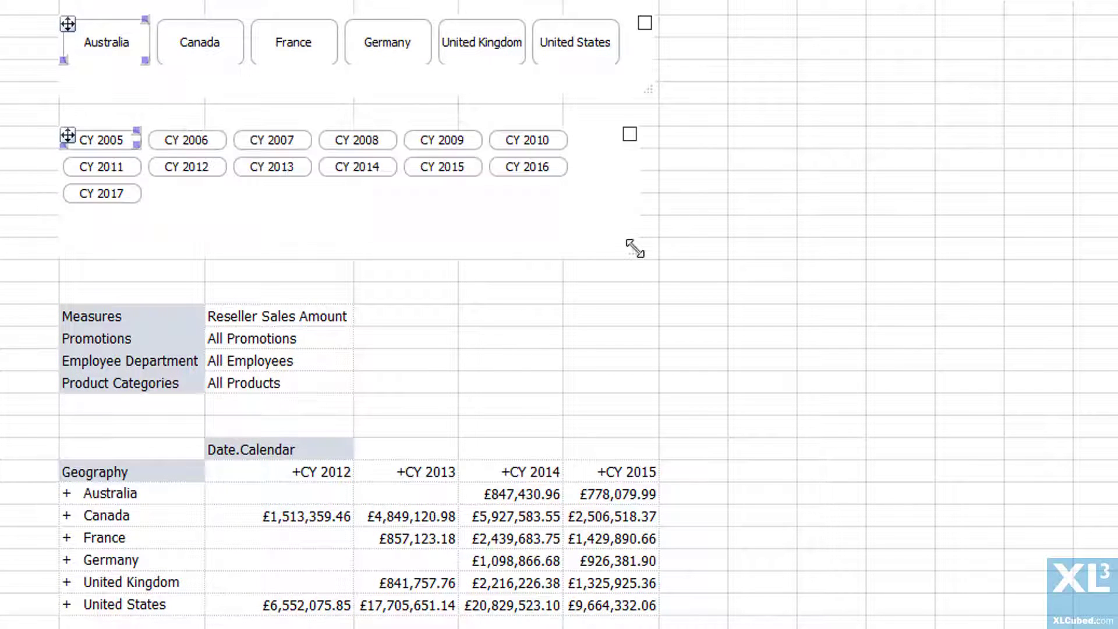
{"action": "left_click_drag", "start_coordinate": [136, 145], "coordinate": [138, 157]}
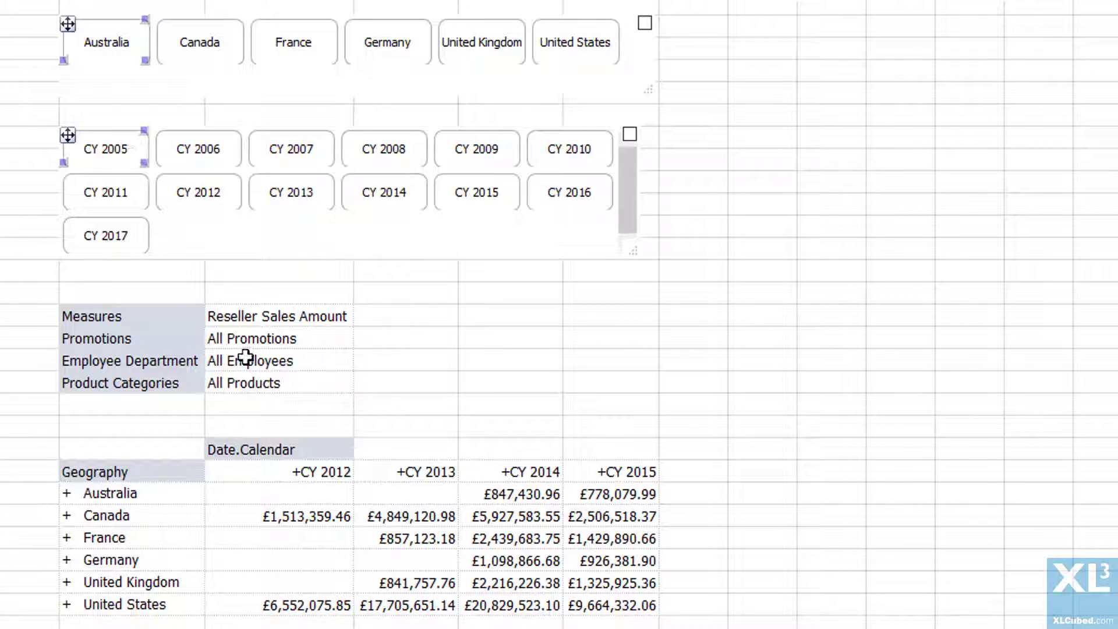
Link the grid's Date.Calendar columns to the year slicer, showing Descendants at Calendar Quarter
{"action": "double_click", "coordinate": [304, 463]}
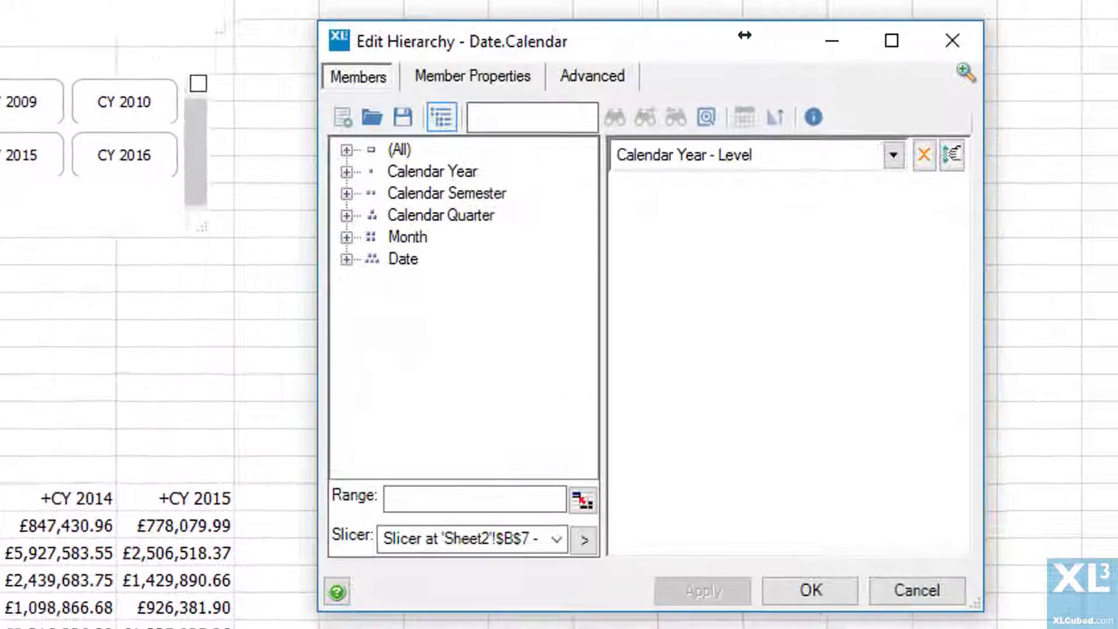
{"action": "left_click", "coordinate": [898, 162]}
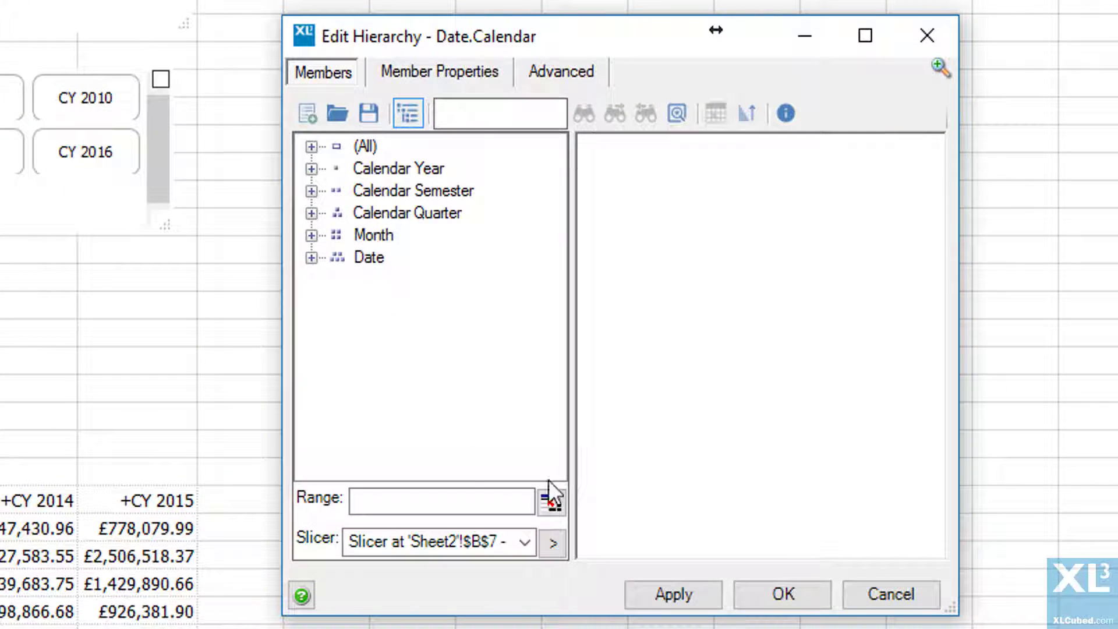
{"action": "left_click", "coordinate": [552, 542]}
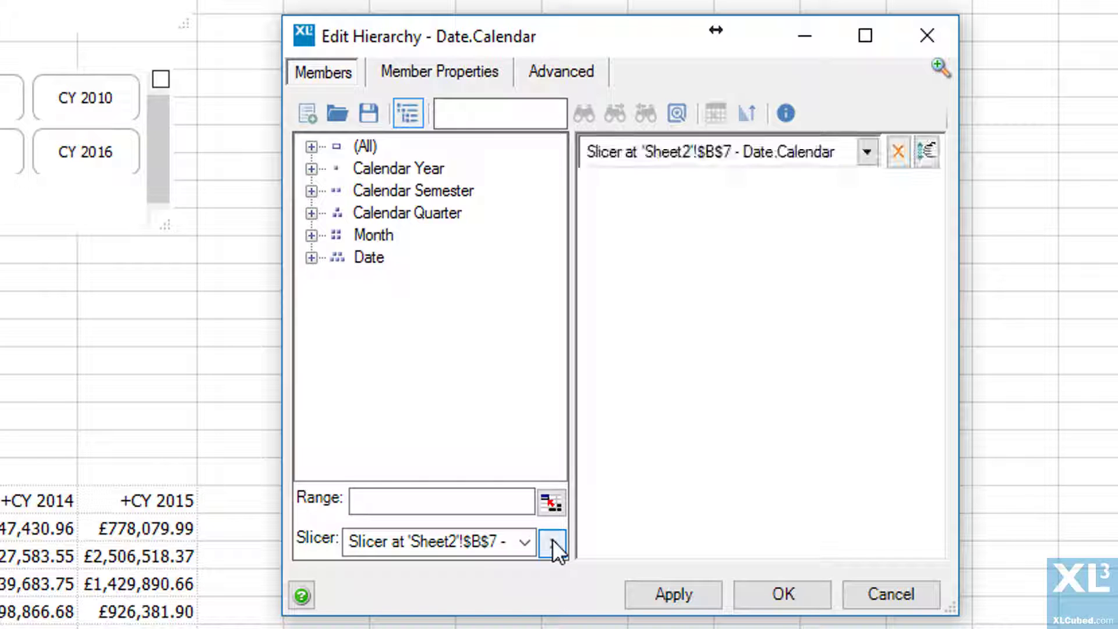
{"action": "left_click", "coordinate": [872, 157]}
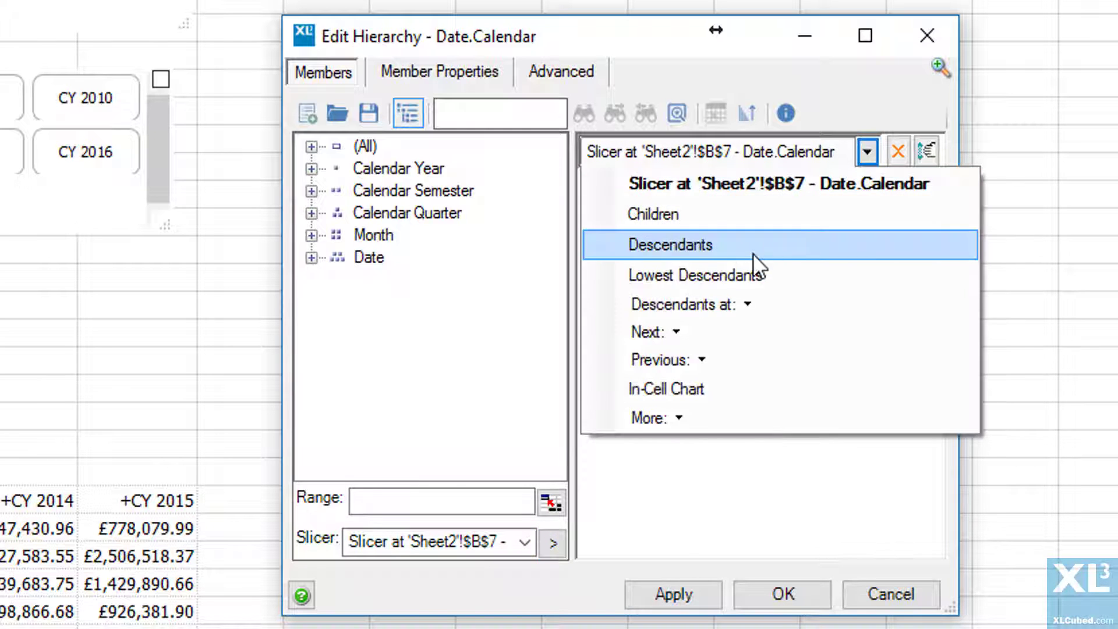
{"action": "left_click", "coordinate": [701, 299]}
{"action": "left_click", "coordinate": [838, 408]}
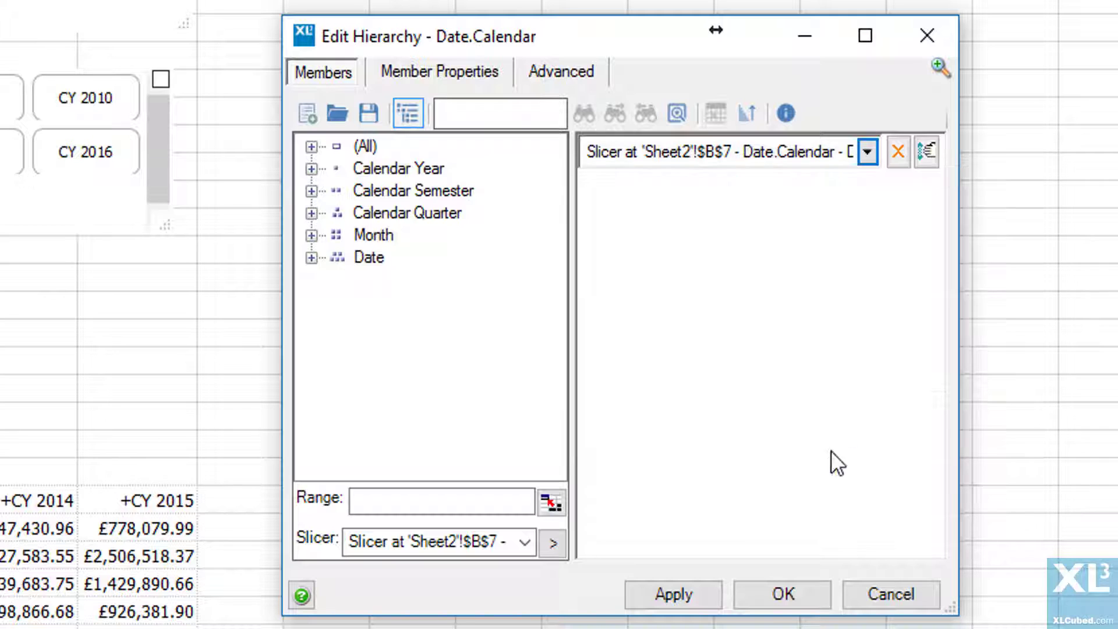
{"action": "left_click", "coordinate": [774, 593]}
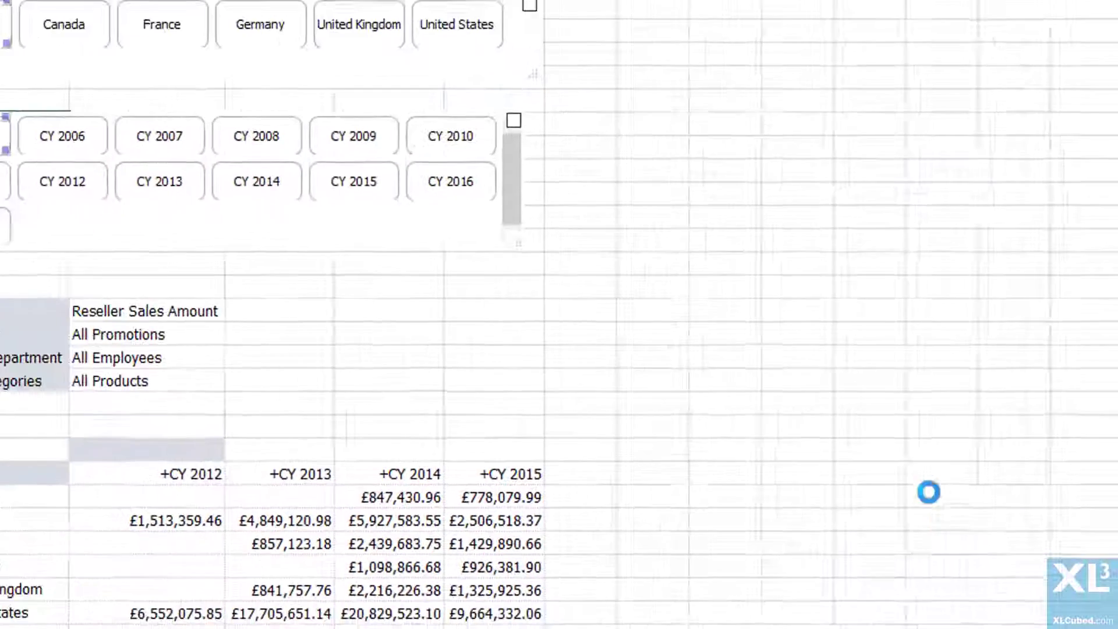
Link the grid's Geography rows to the country slicer, showing Descendants at State-Province
{"action": "double_click", "coordinate": [124, 464]}
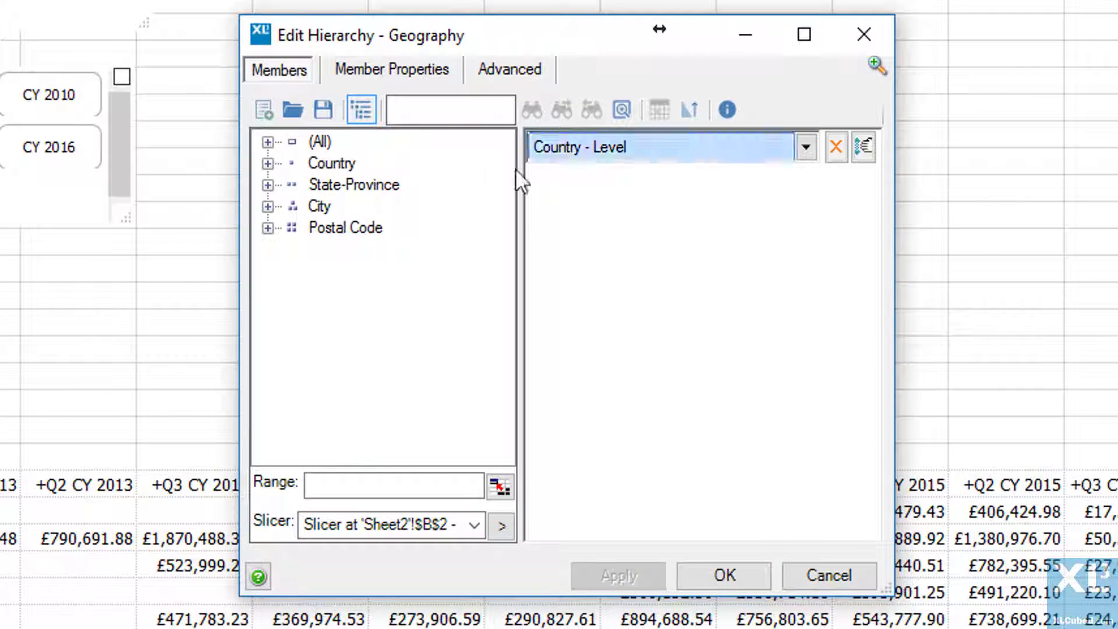
{"action": "left_click", "coordinate": [836, 143]}
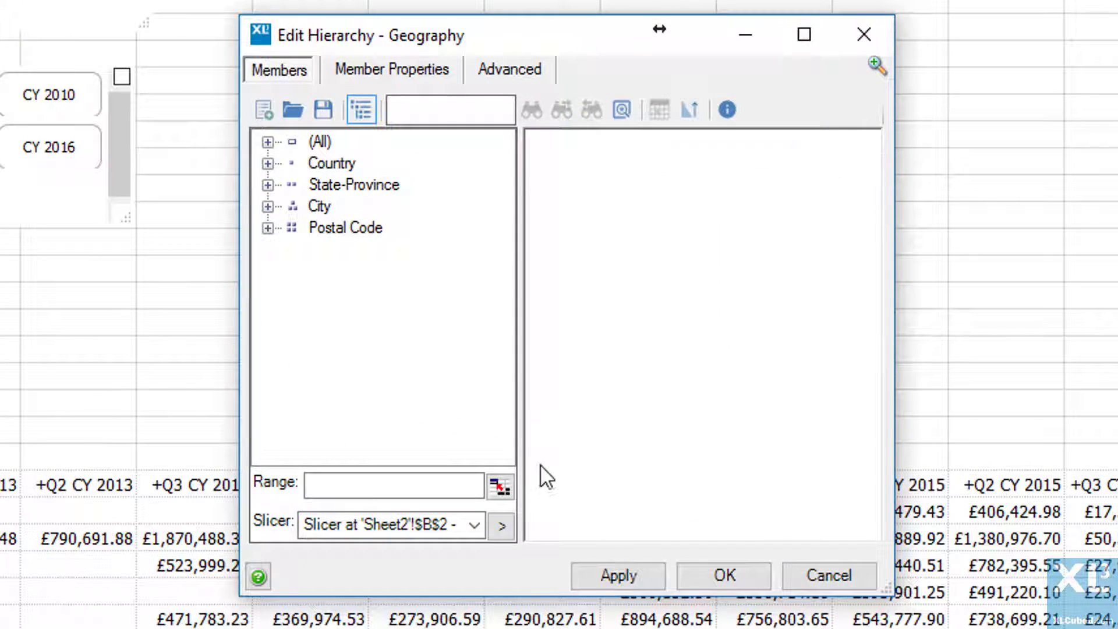
{"action": "left_click", "coordinate": [505, 525]}
{"action": "left_click", "coordinate": [805, 146]}
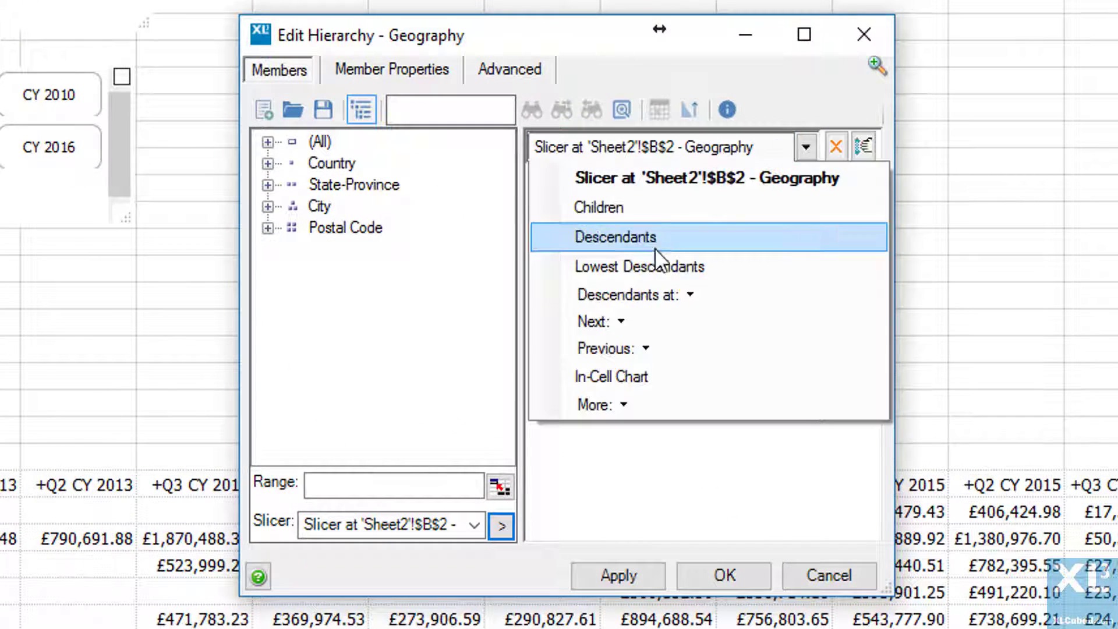
{"action": "left_click", "coordinate": [646, 295]}
{"action": "left_click", "coordinate": [758, 356]}
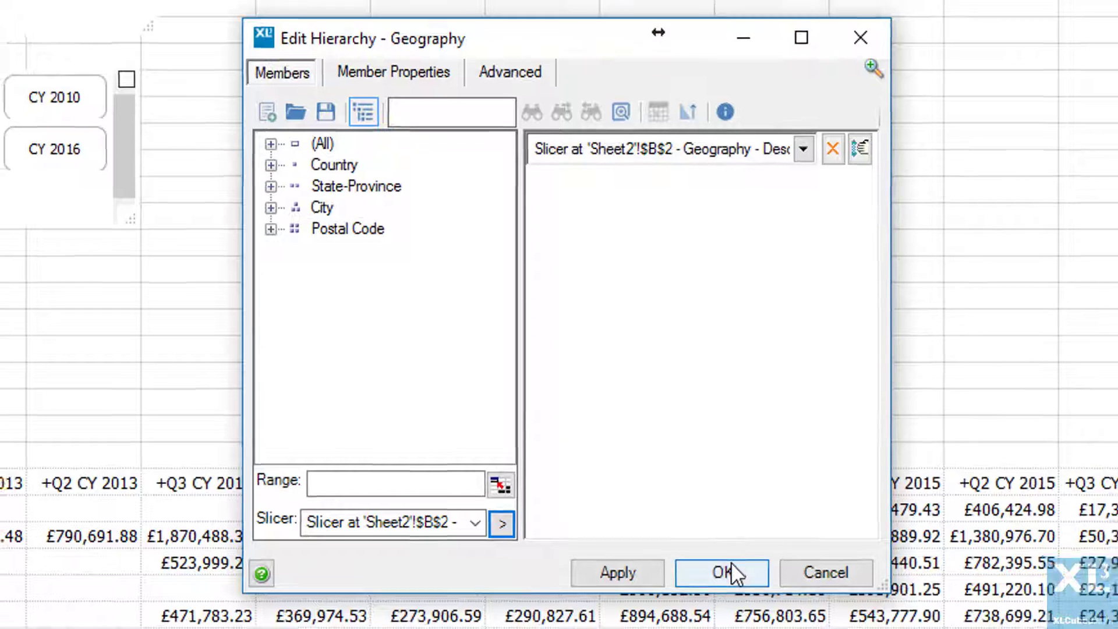
{"action": "left_click", "coordinate": [722, 572]}
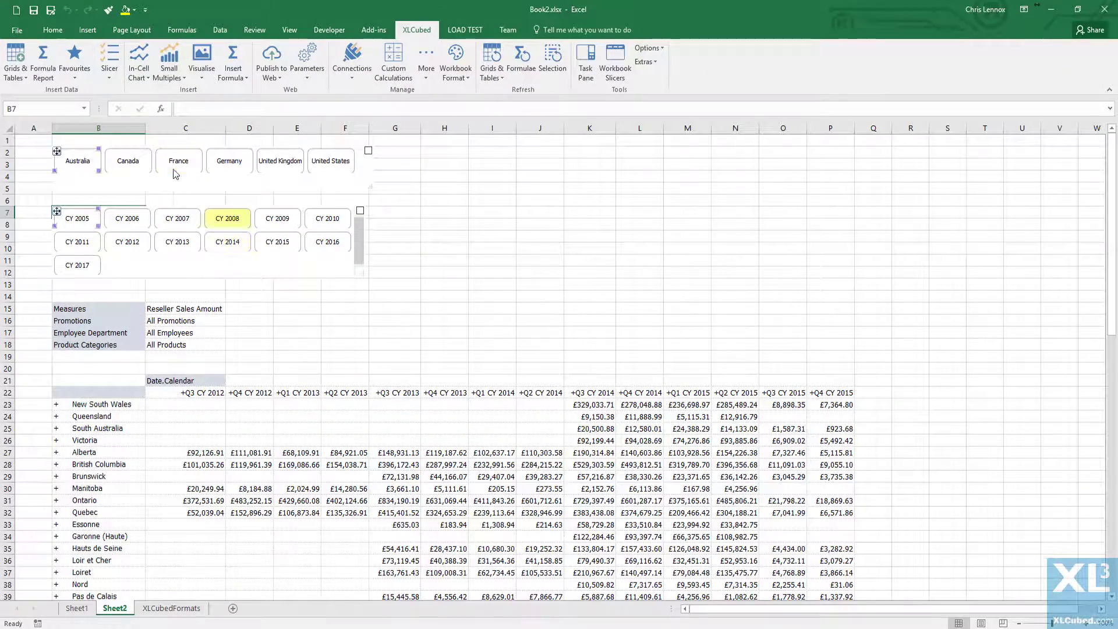
Filter to France for CY 2015, then to United Kingdom for CY 2016, emptying the grid
{"action": "left_click", "coordinate": [175, 168]}
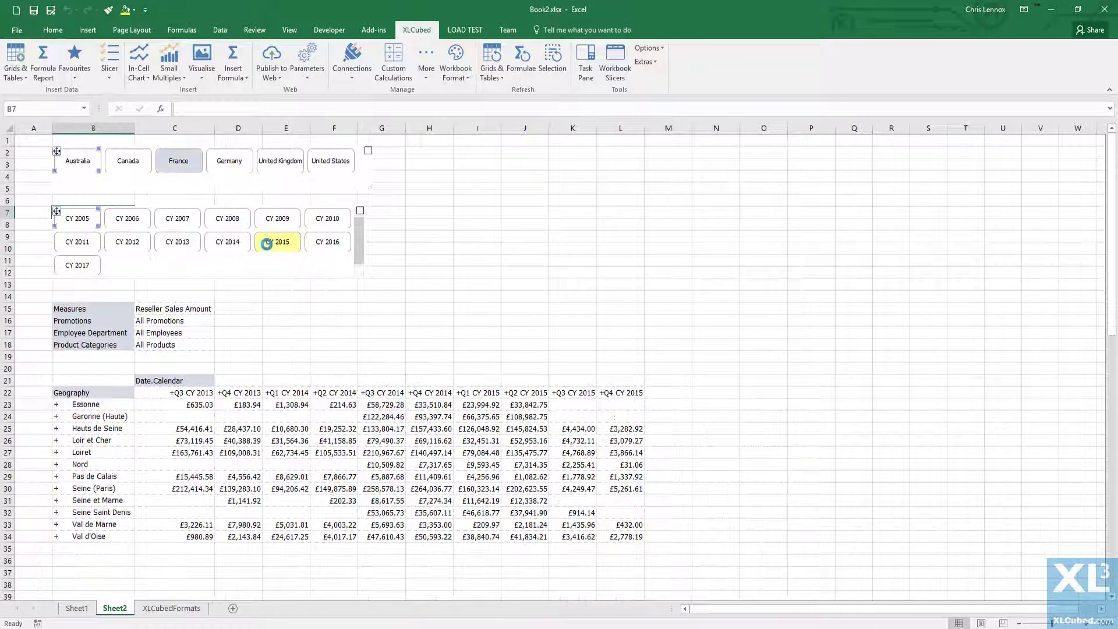
{"action": "left_click", "coordinate": [274, 242]}
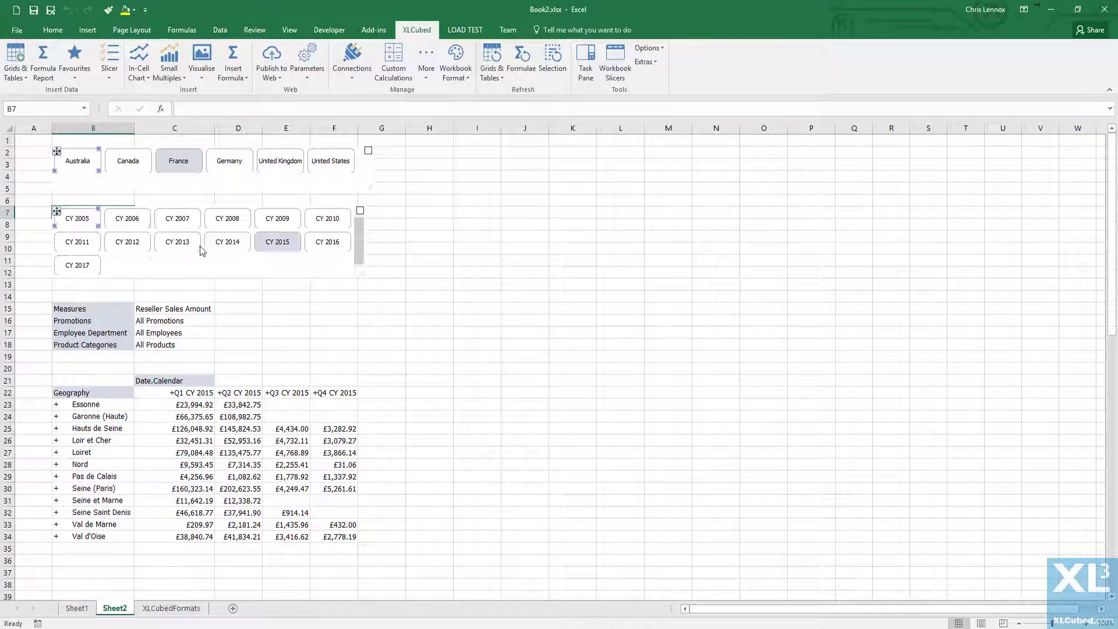
{"action": "left_click", "coordinate": [326, 242]}
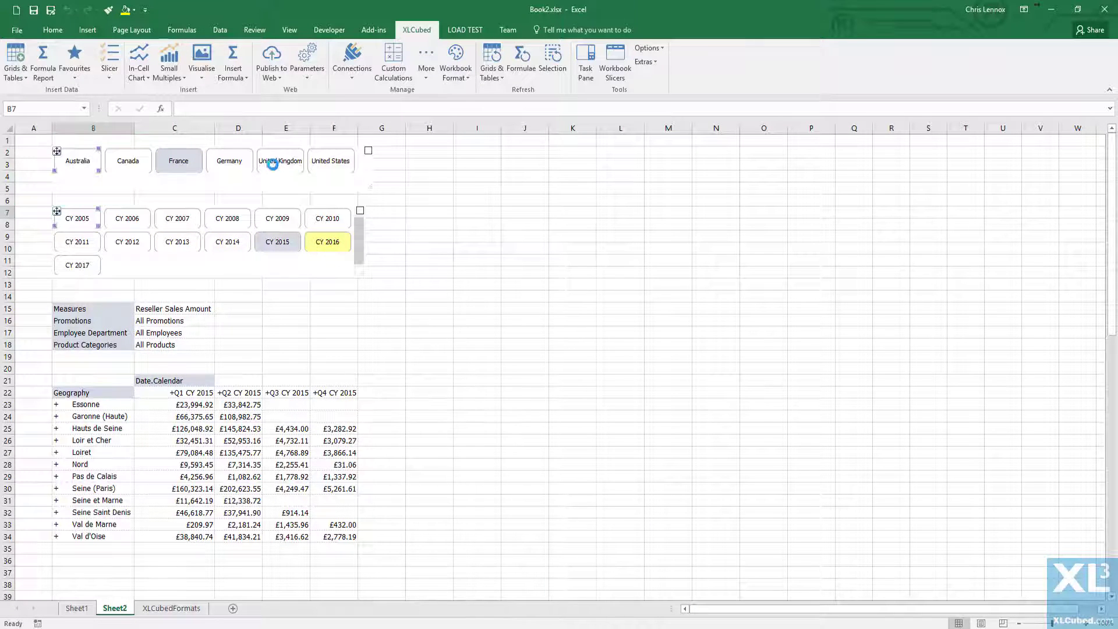
{"action": "left_click", "coordinate": [280, 162]}
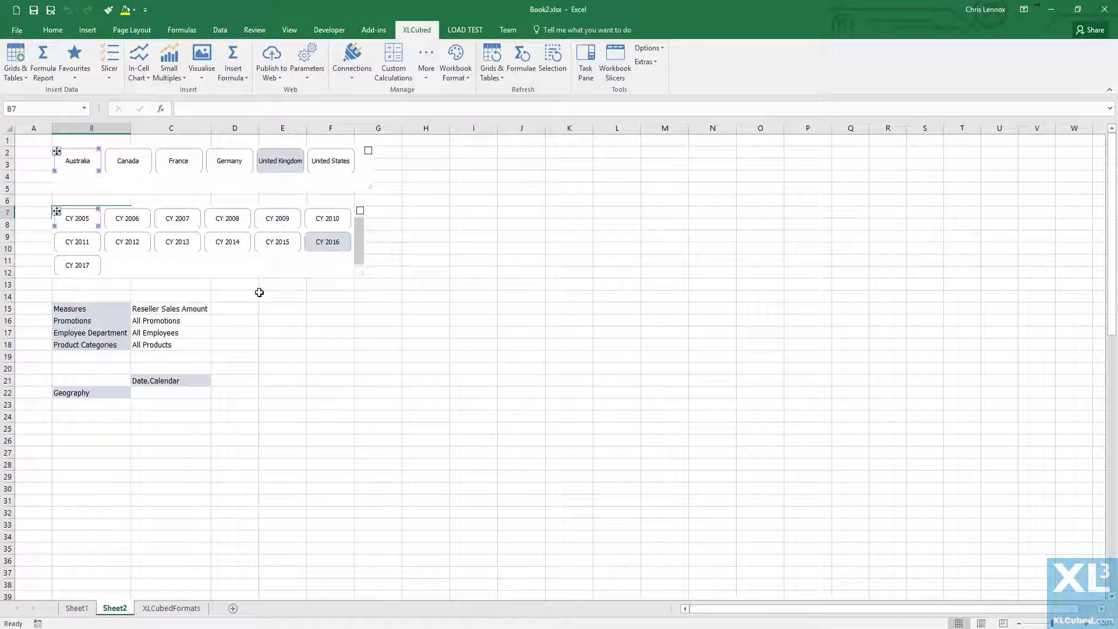
Make the country slicer follow the year slicer through a Date.Calendar member filter
{"action": "right_click", "coordinate": [204, 184]}
{"action": "left_click", "coordinate": [227, 191]}
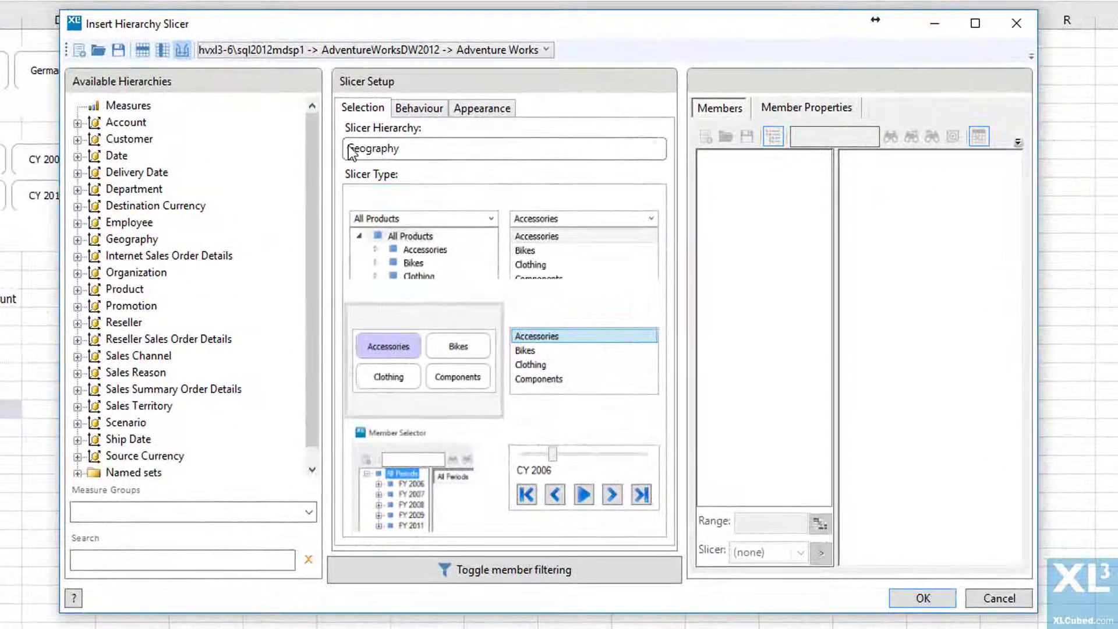
{"action": "left_click", "coordinate": [460, 576]}
{"action": "left_click", "coordinate": [77, 156]}
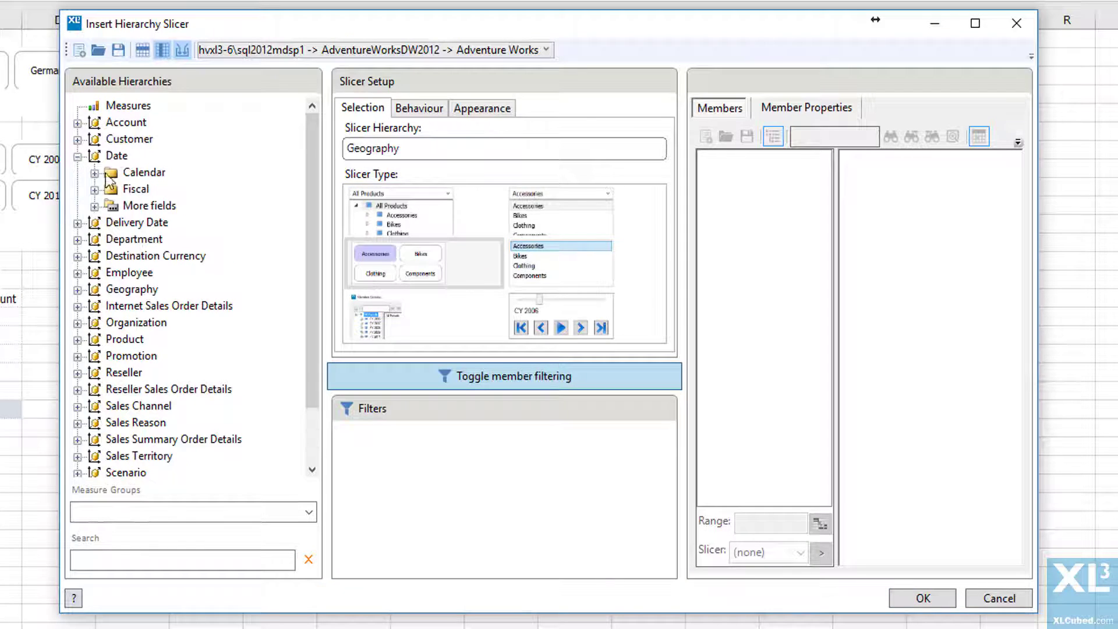
{"action": "left_click", "coordinate": [94, 173]}
{"action": "left_click_drag", "start_coordinate": [174, 189], "coordinate": [484, 522]}
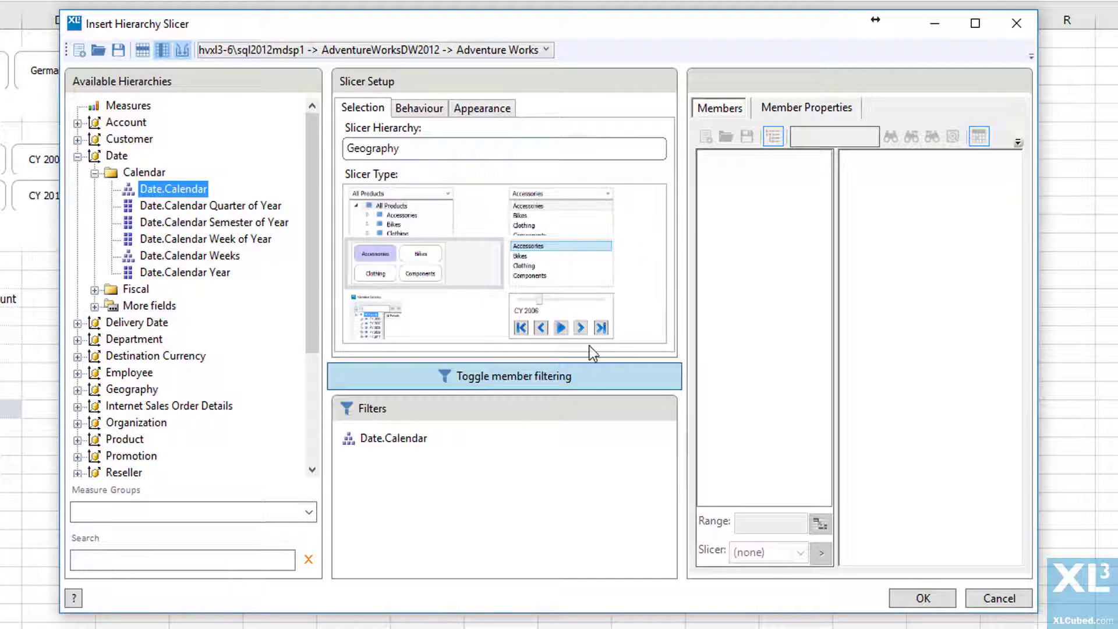
{"action": "left_click", "coordinate": [387, 437]}
{"action": "left_click", "coordinate": [802, 552]}
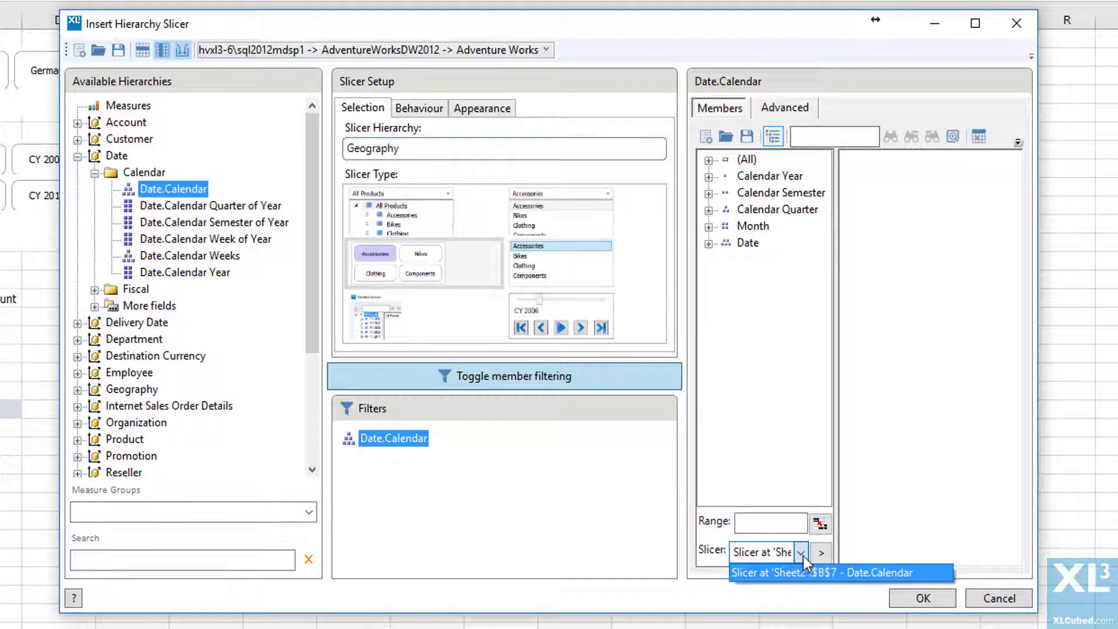
{"action": "left_click", "coordinate": [813, 574]}
{"action": "left_click", "coordinate": [821, 553]}
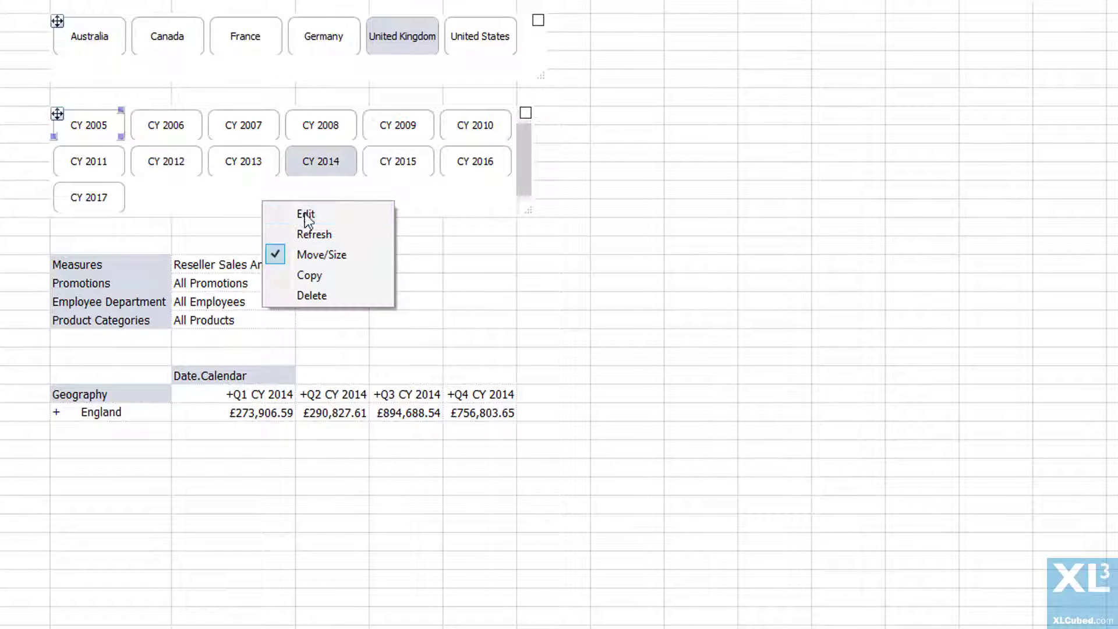
Make the year slicer follow the country slicer through a Geography member filter
{"action": "left_click", "coordinate": [356, 216]}
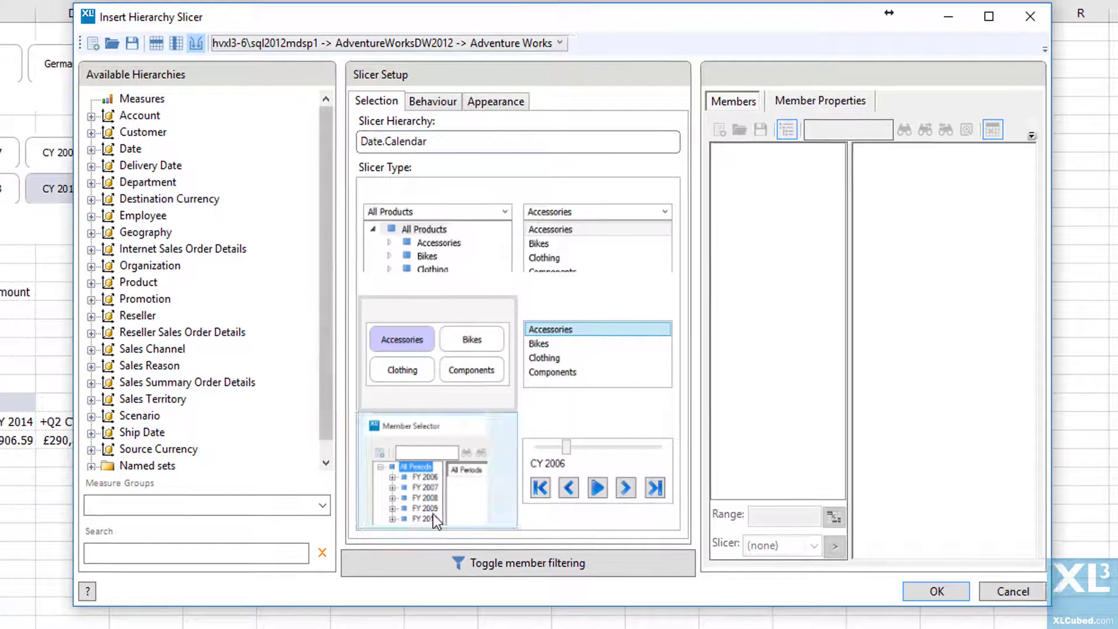
{"action": "left_click", "coordinate": [459, 572]}
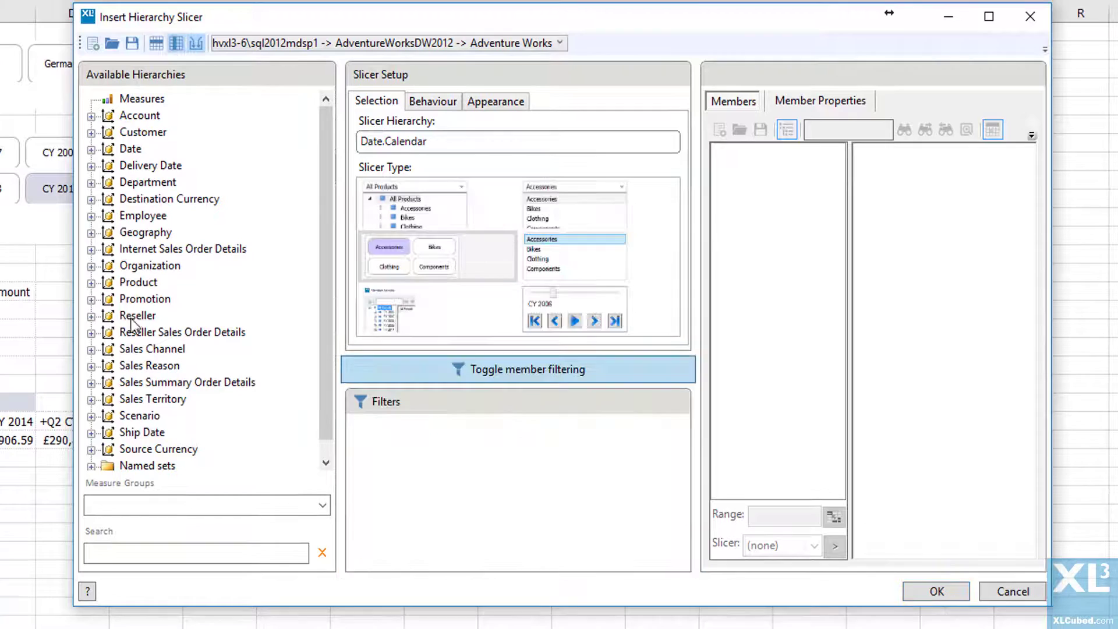
{"action": "left_click", "coordinate": [140, 234]}
{"action": "left_click_drag", "start_coordinate": [138, 238], "coordinate": [402, 429]}
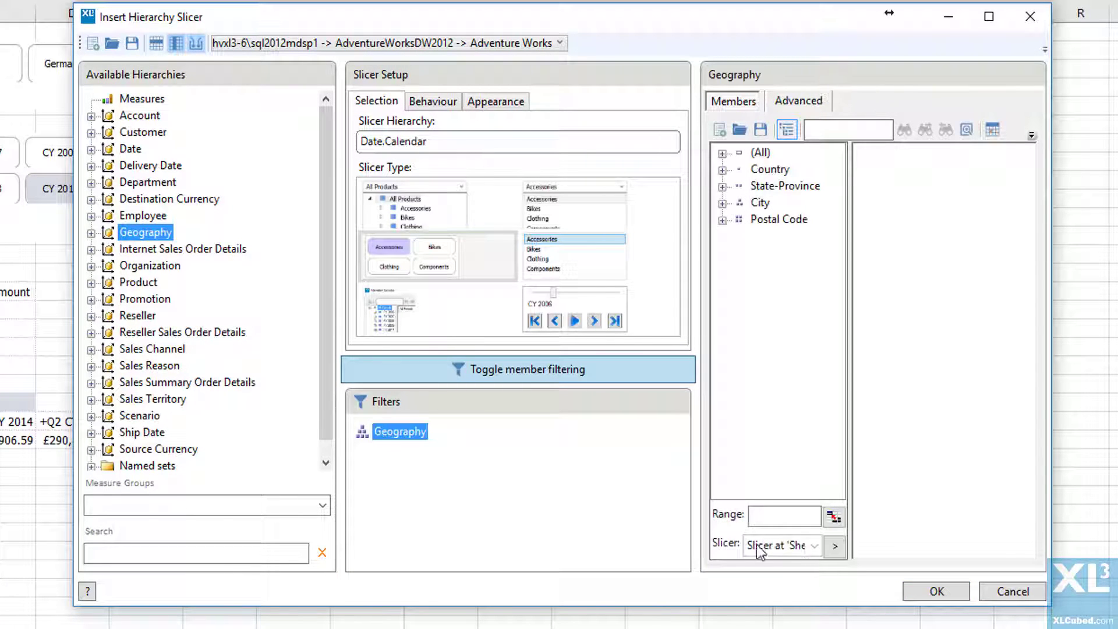
{"action": "left_click", "coordinate": [815, 545]}
{"action": "left_click", "coordinate": [815, 566]}
{"action": "left_click", "coordinate": [835, 546]}
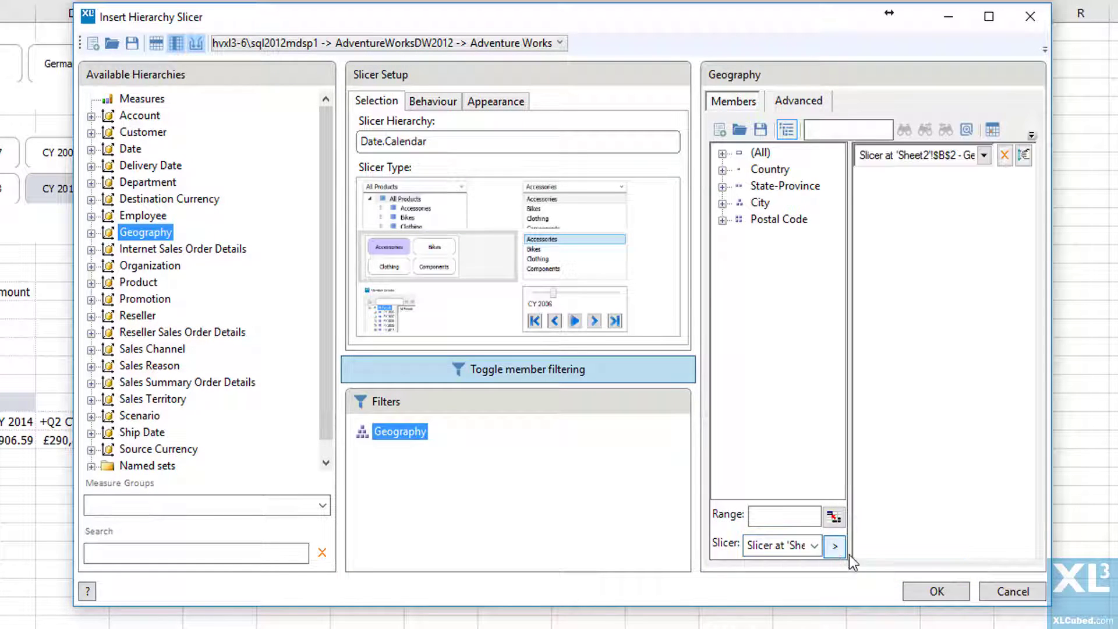
{"action": "left_click", "coordinate": [932, 591]}
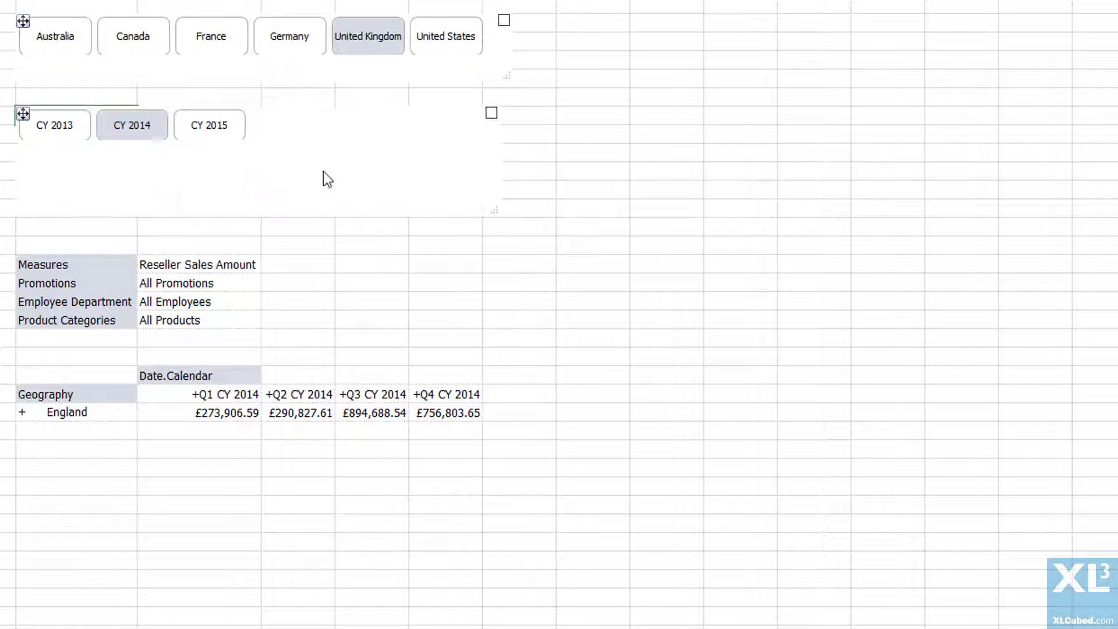
Filter through Germany, CY 2015, United States and CY 2013 in the linked slicers
{"action": "left_click", "coordinate": [282, 45]}
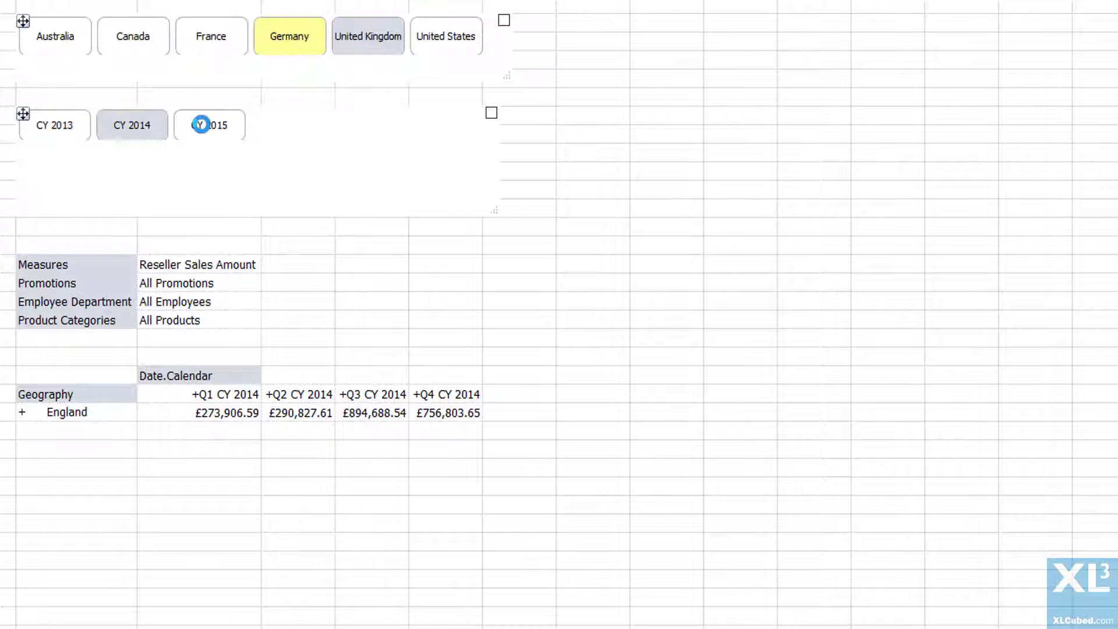
{"action": "left_click", "coordinate": [143, 131]}
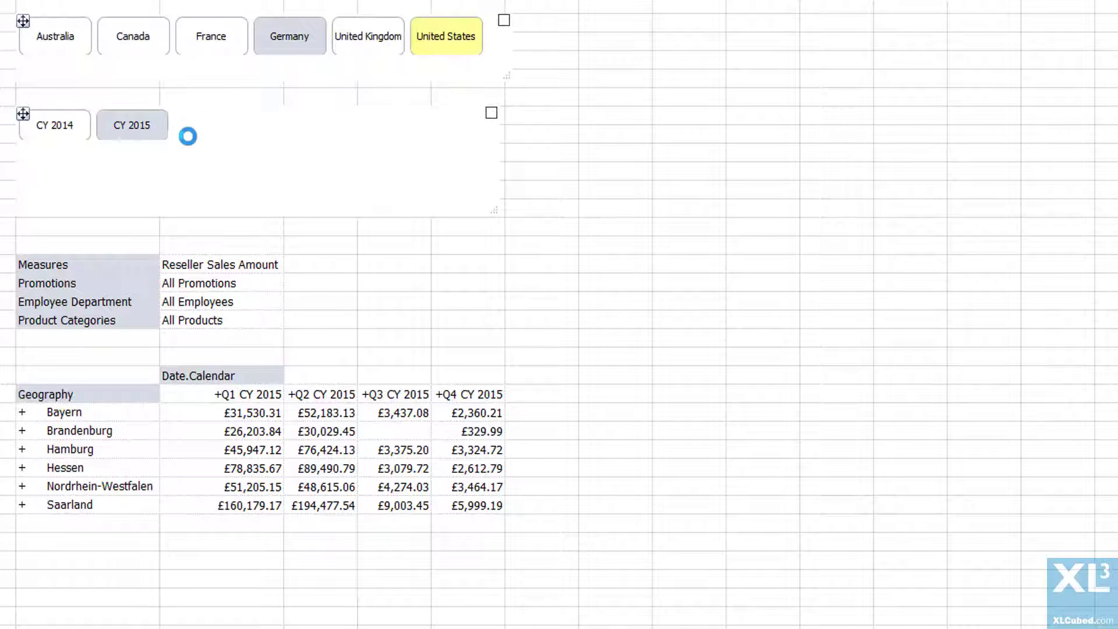
{"action": "left_click", "coordinate": [111, 126]}
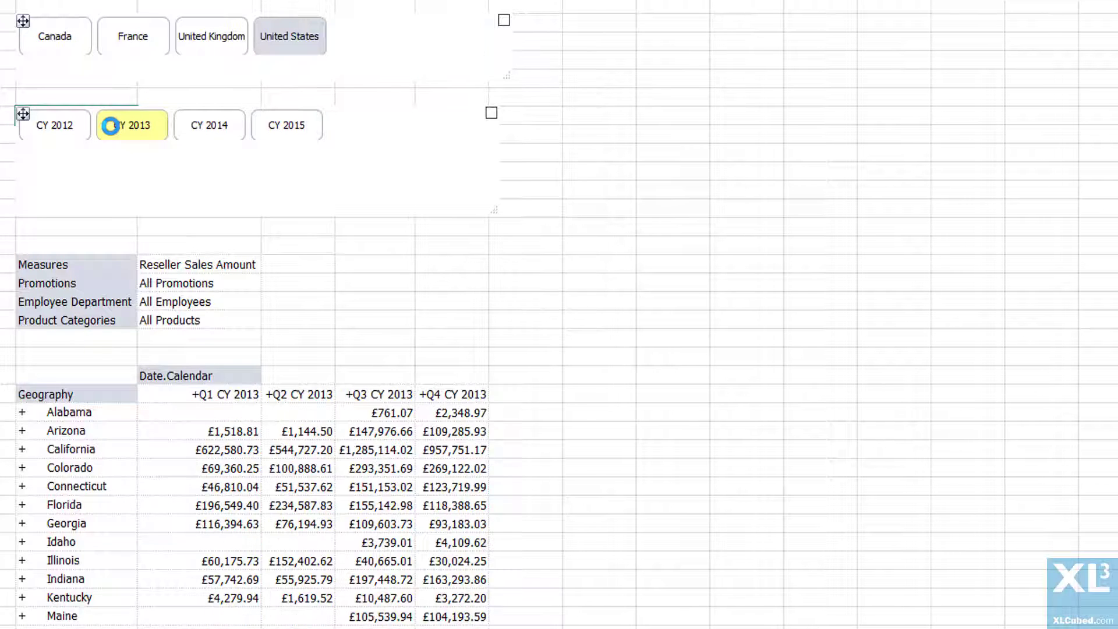
{"action": "left_click", "coordinate": [202, 36]}
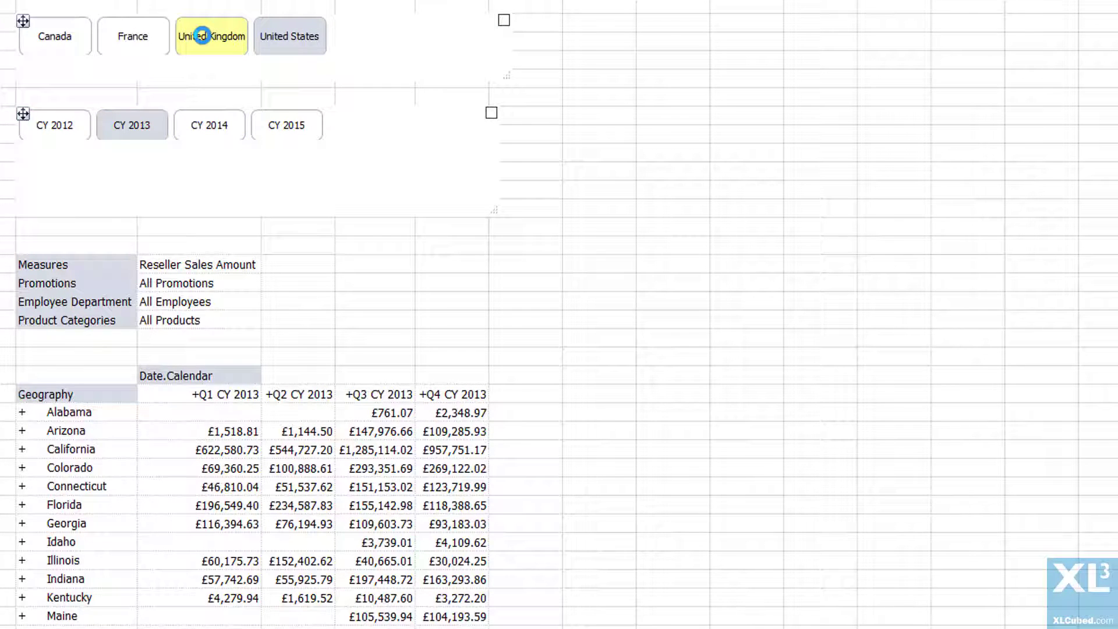